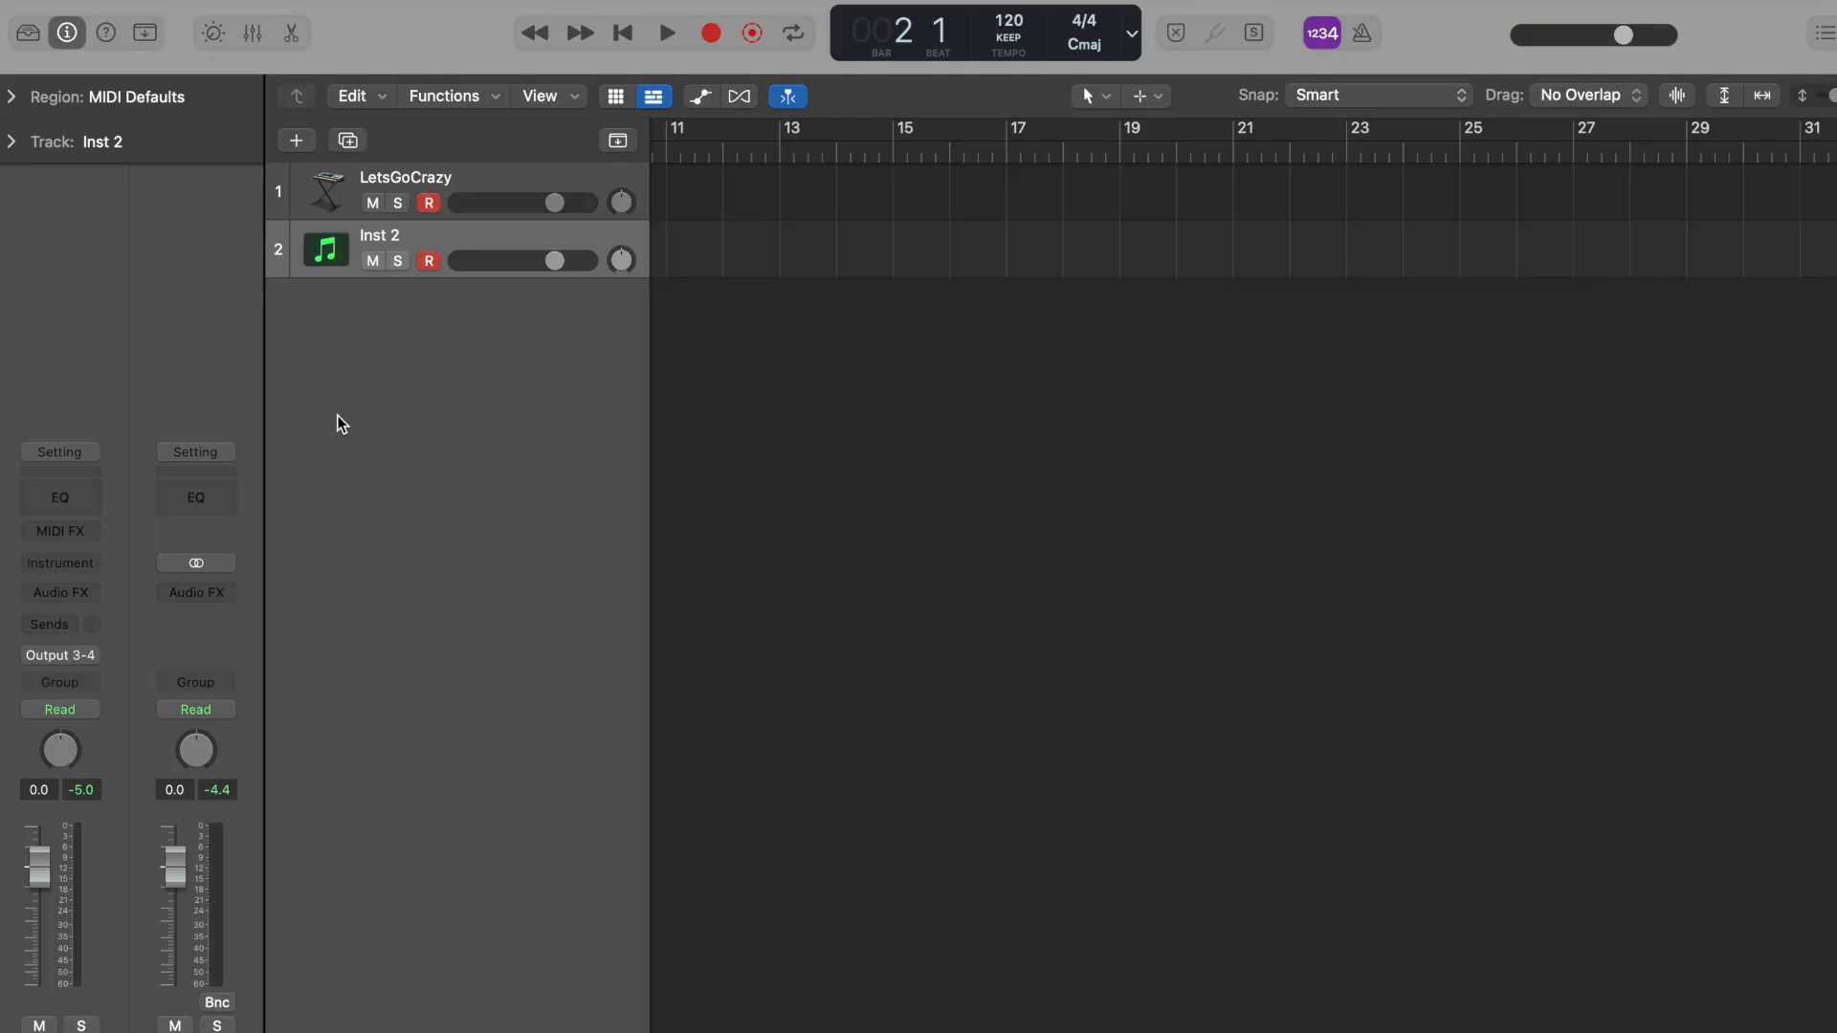
Step: Disarm recording on the LetsGoCrazy track and make Inst 2 the selected track
{"action": "left_click", "coordinate": [461, 178]}
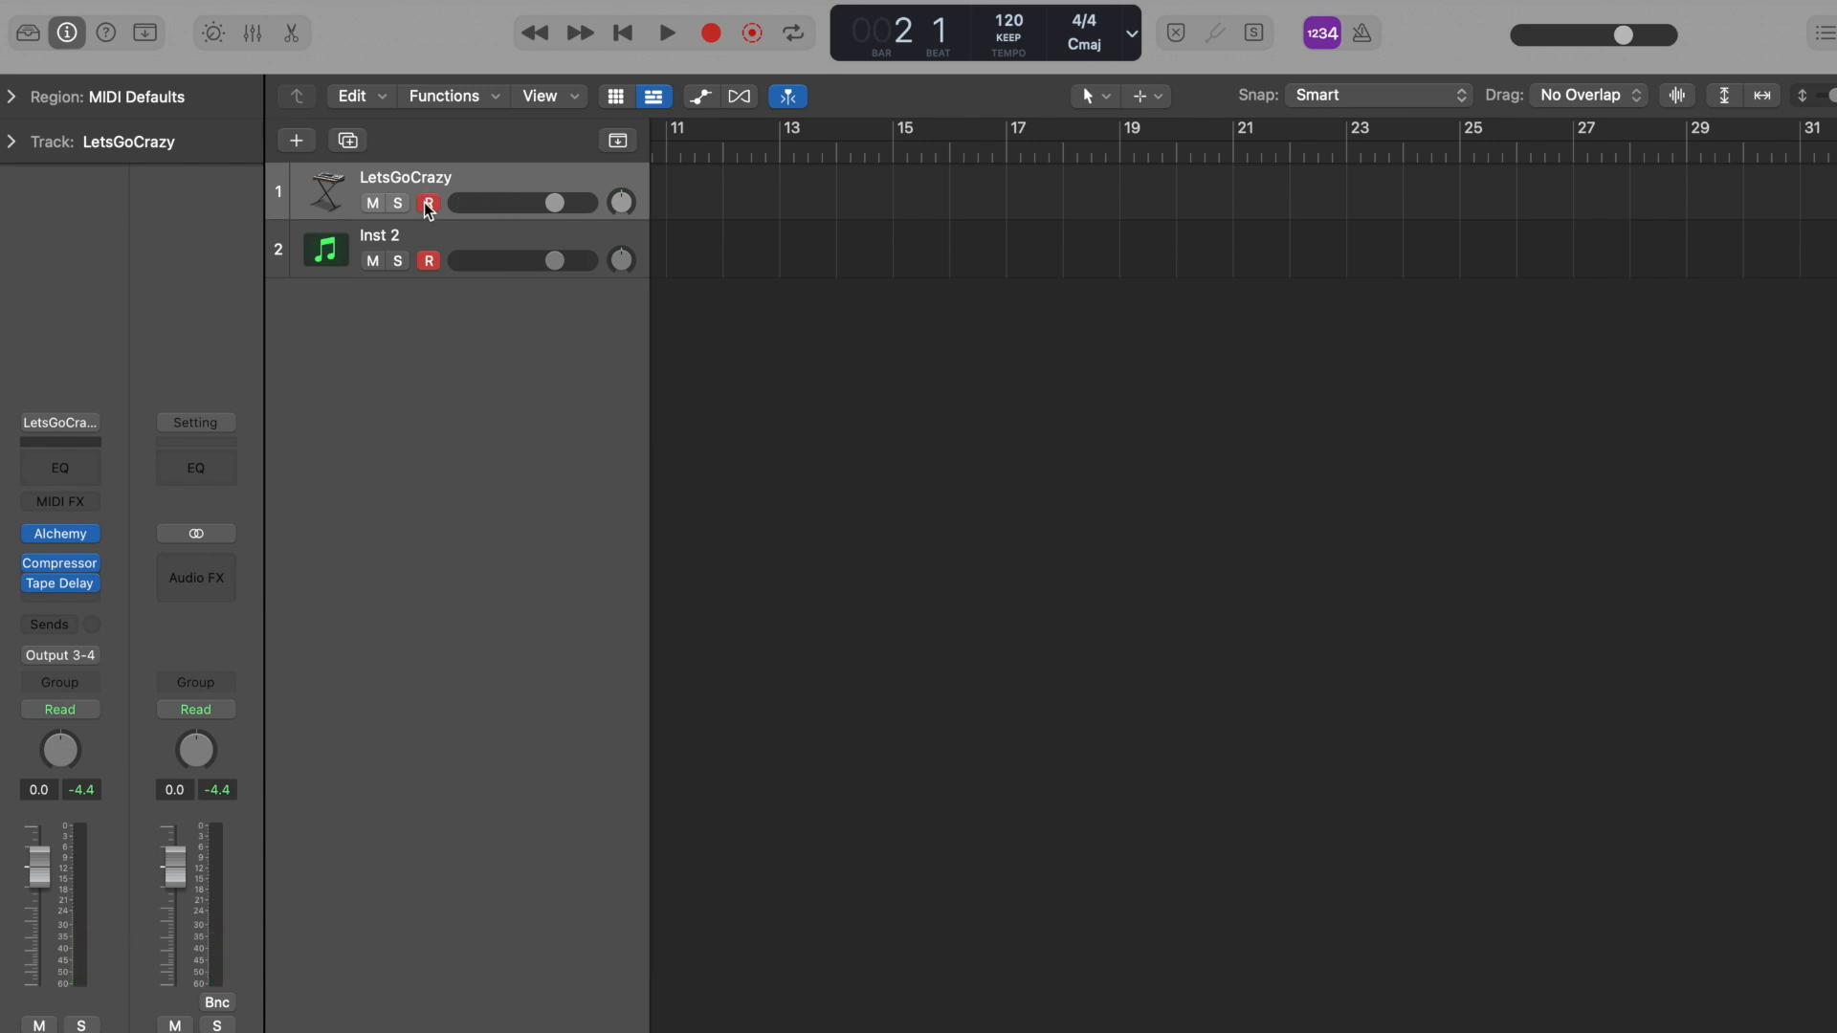
{"action": "left_click", "coordinate": [427, 201]}
{"action": "left_click", "coordinate": [428, 241]}
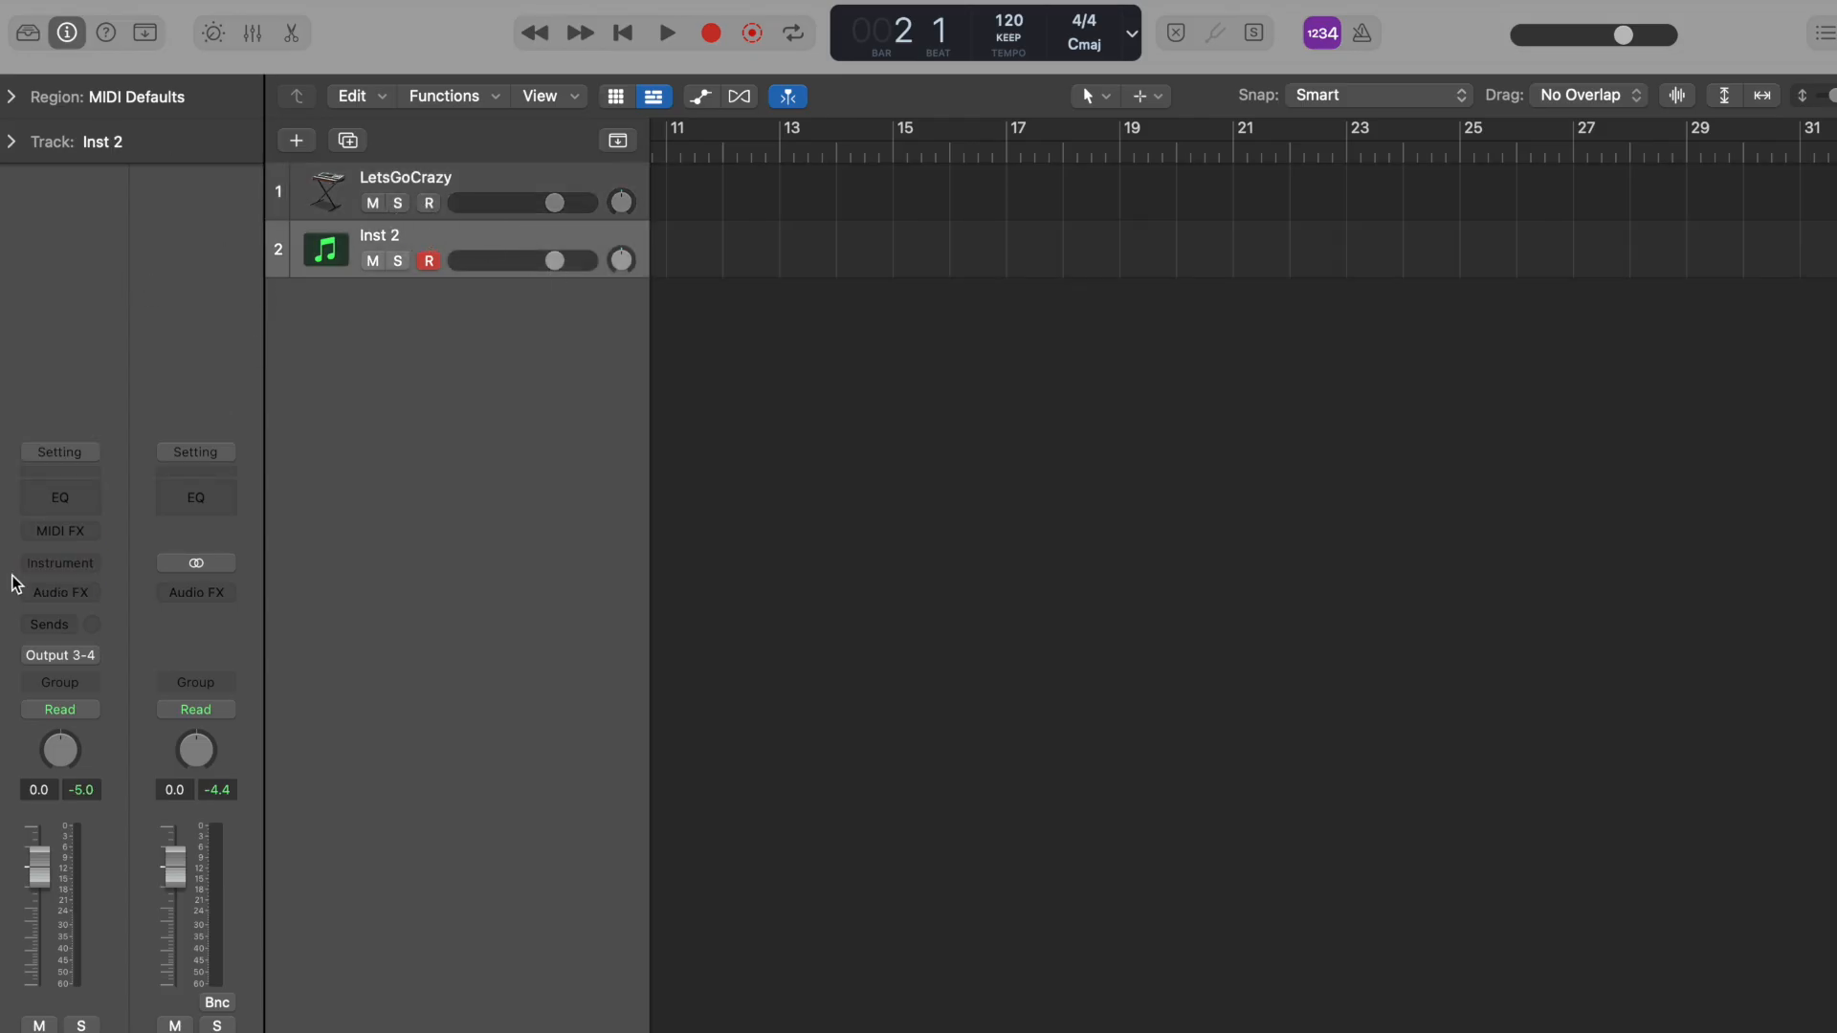
Step: Insert Alchemy as the instrument on the Inst 2 track and move its window clear of the screen edge
{"action": "left_click", "coordinate": [55, 564]}
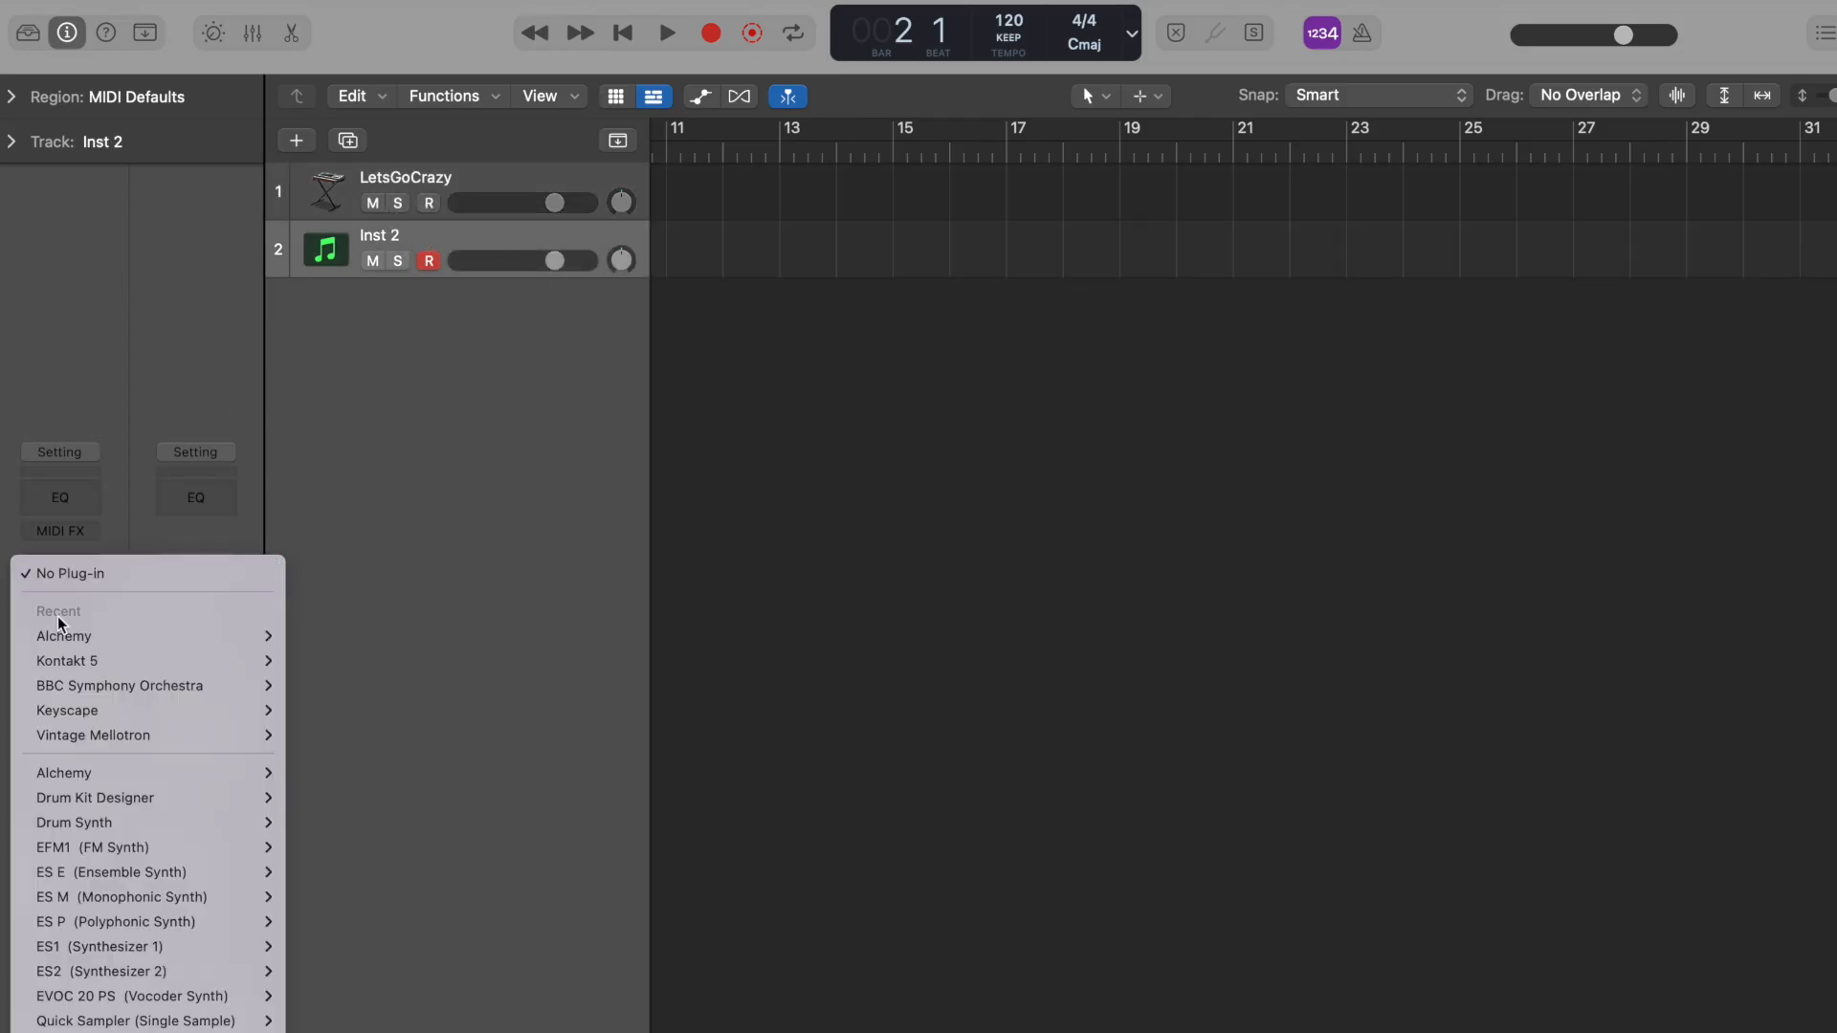
{"action": "mouse_move", "coordinate": [67, 636]}
{"action": "left_click", "coordinate": [307, 637]}
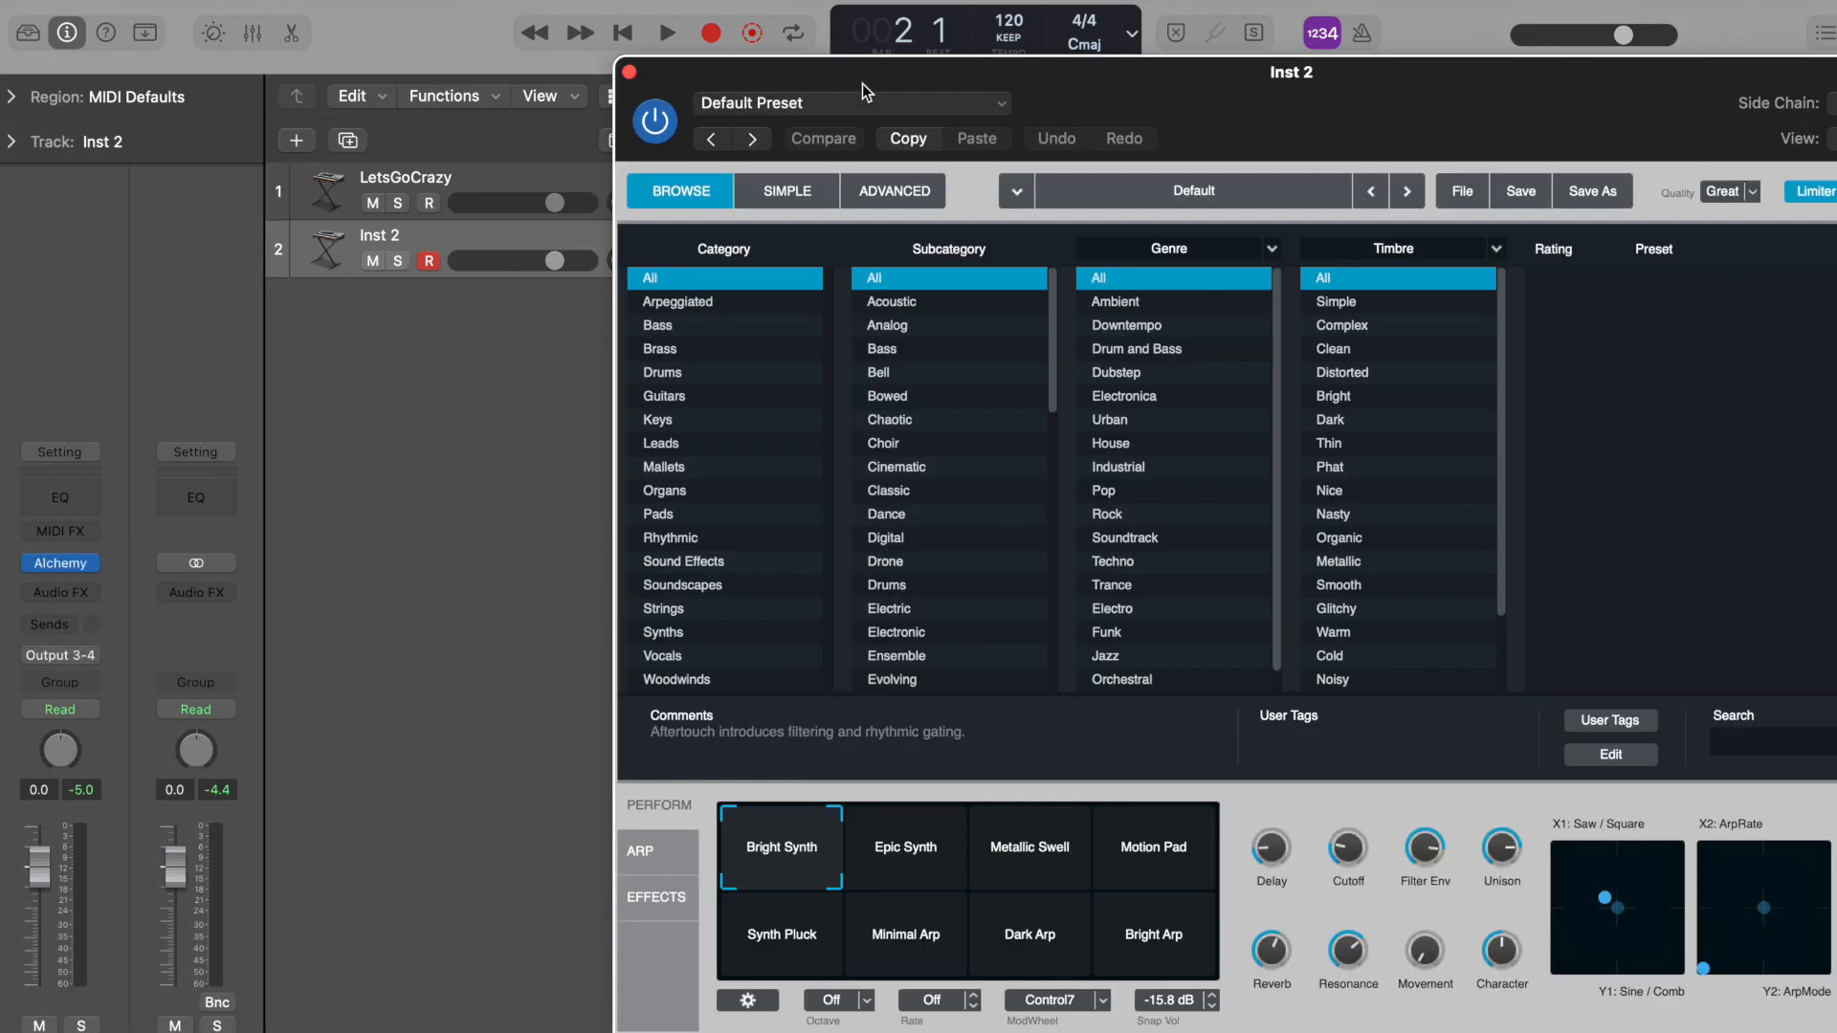
{"action": "left_click_drag", "start_coordinate": [863, 83], "coordinate": [385, 34]}
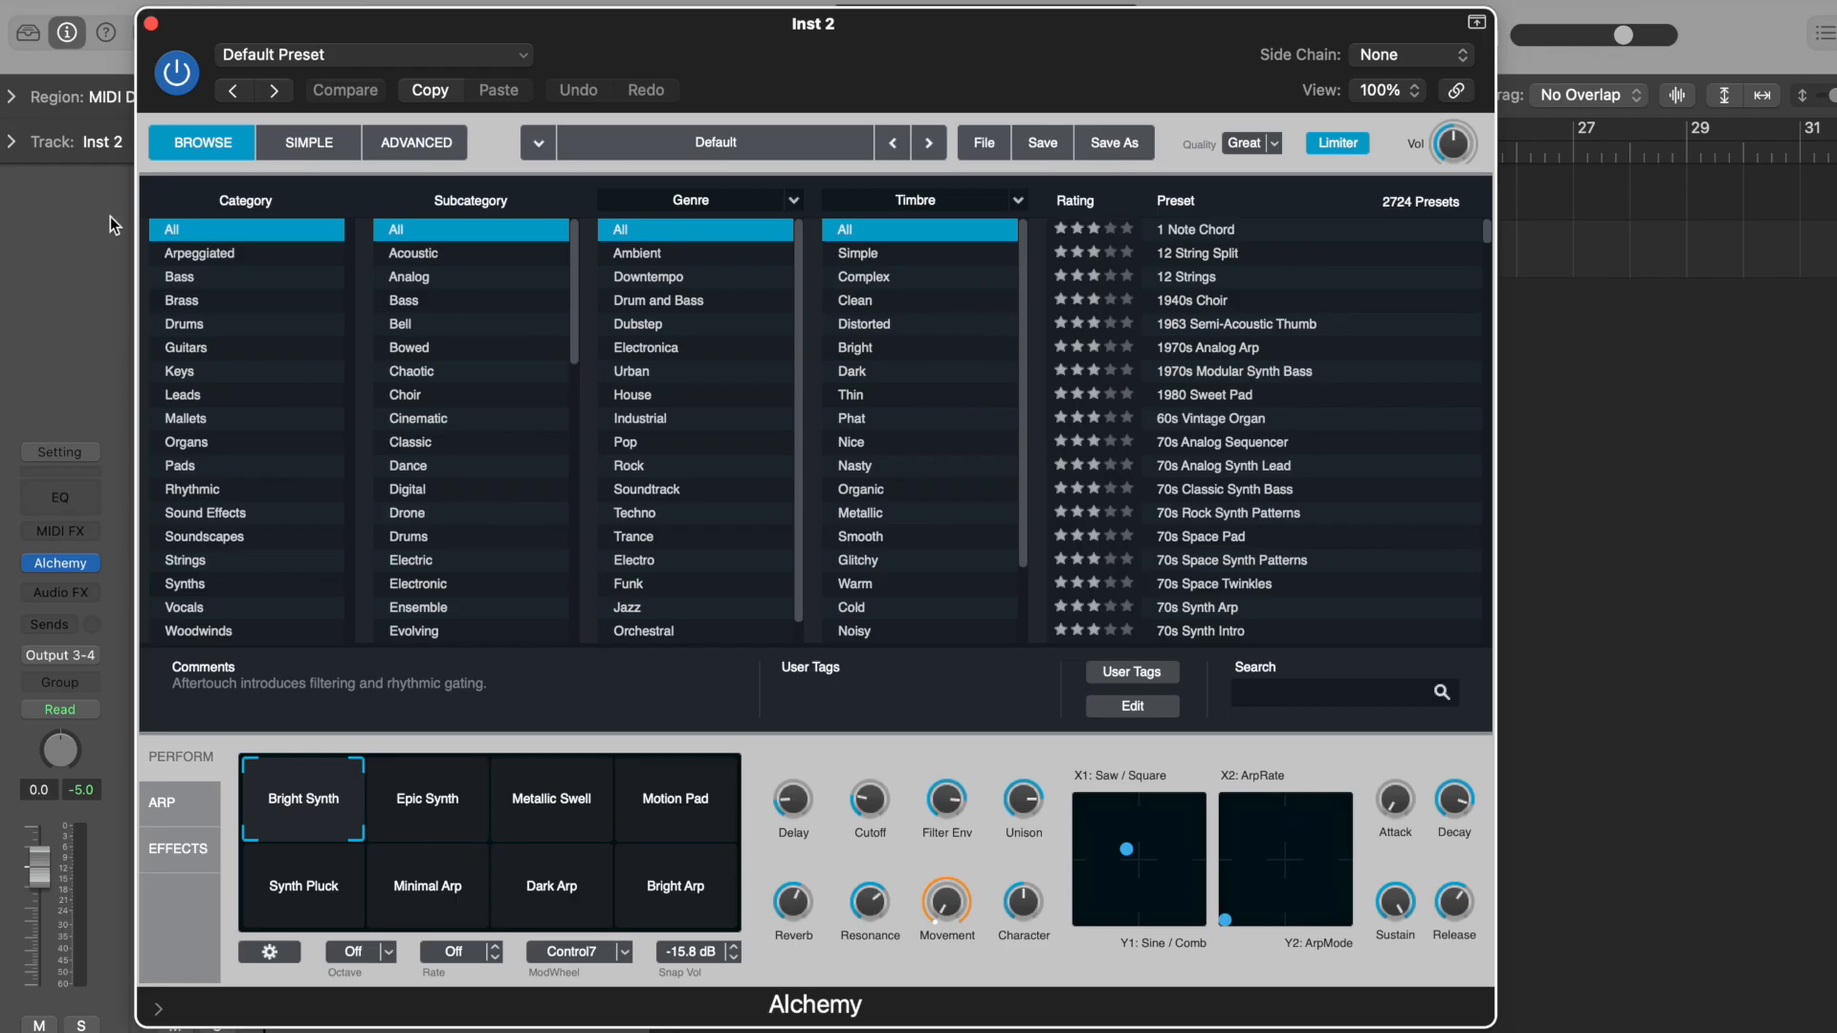
Step: Load the Luminous Tines preset from Alchemy's Keys category
{"action": "left_click", "coordinate": [169, 375]}
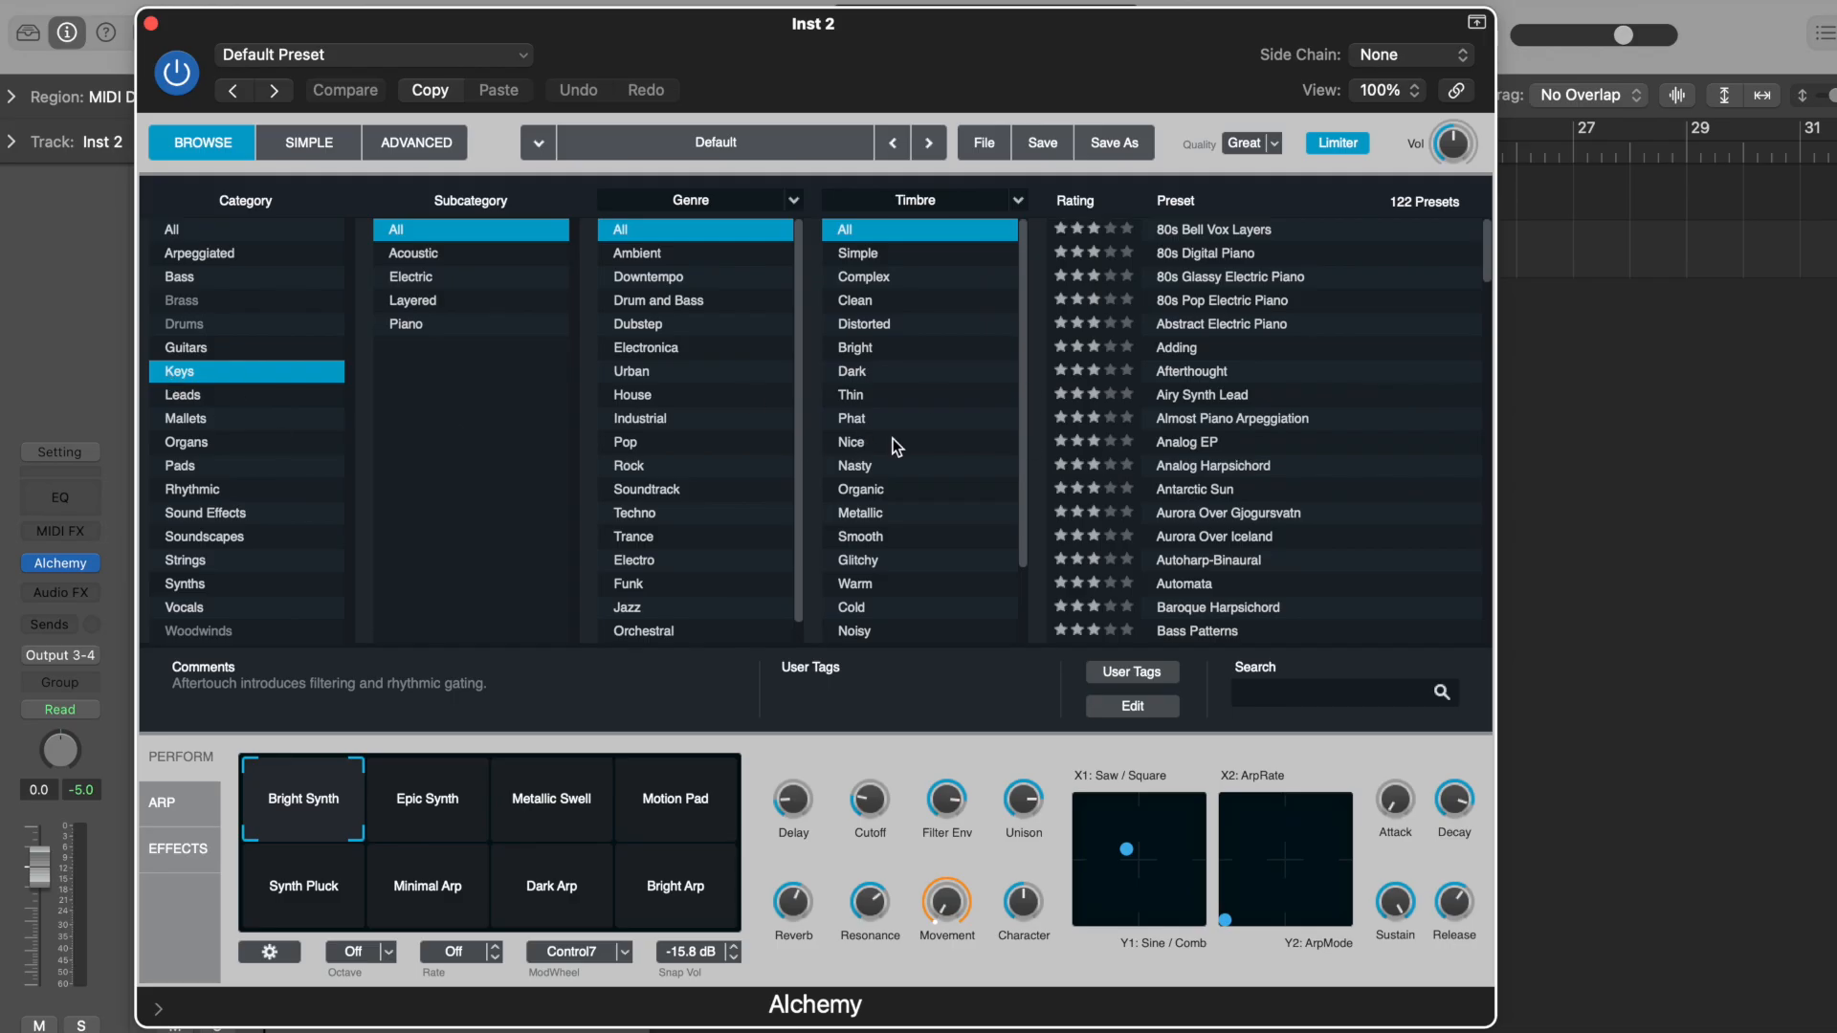
{"action": "scroll", "coordinate": [1273, 468], "scroll_direction": "down", "scroll_amount": 20}
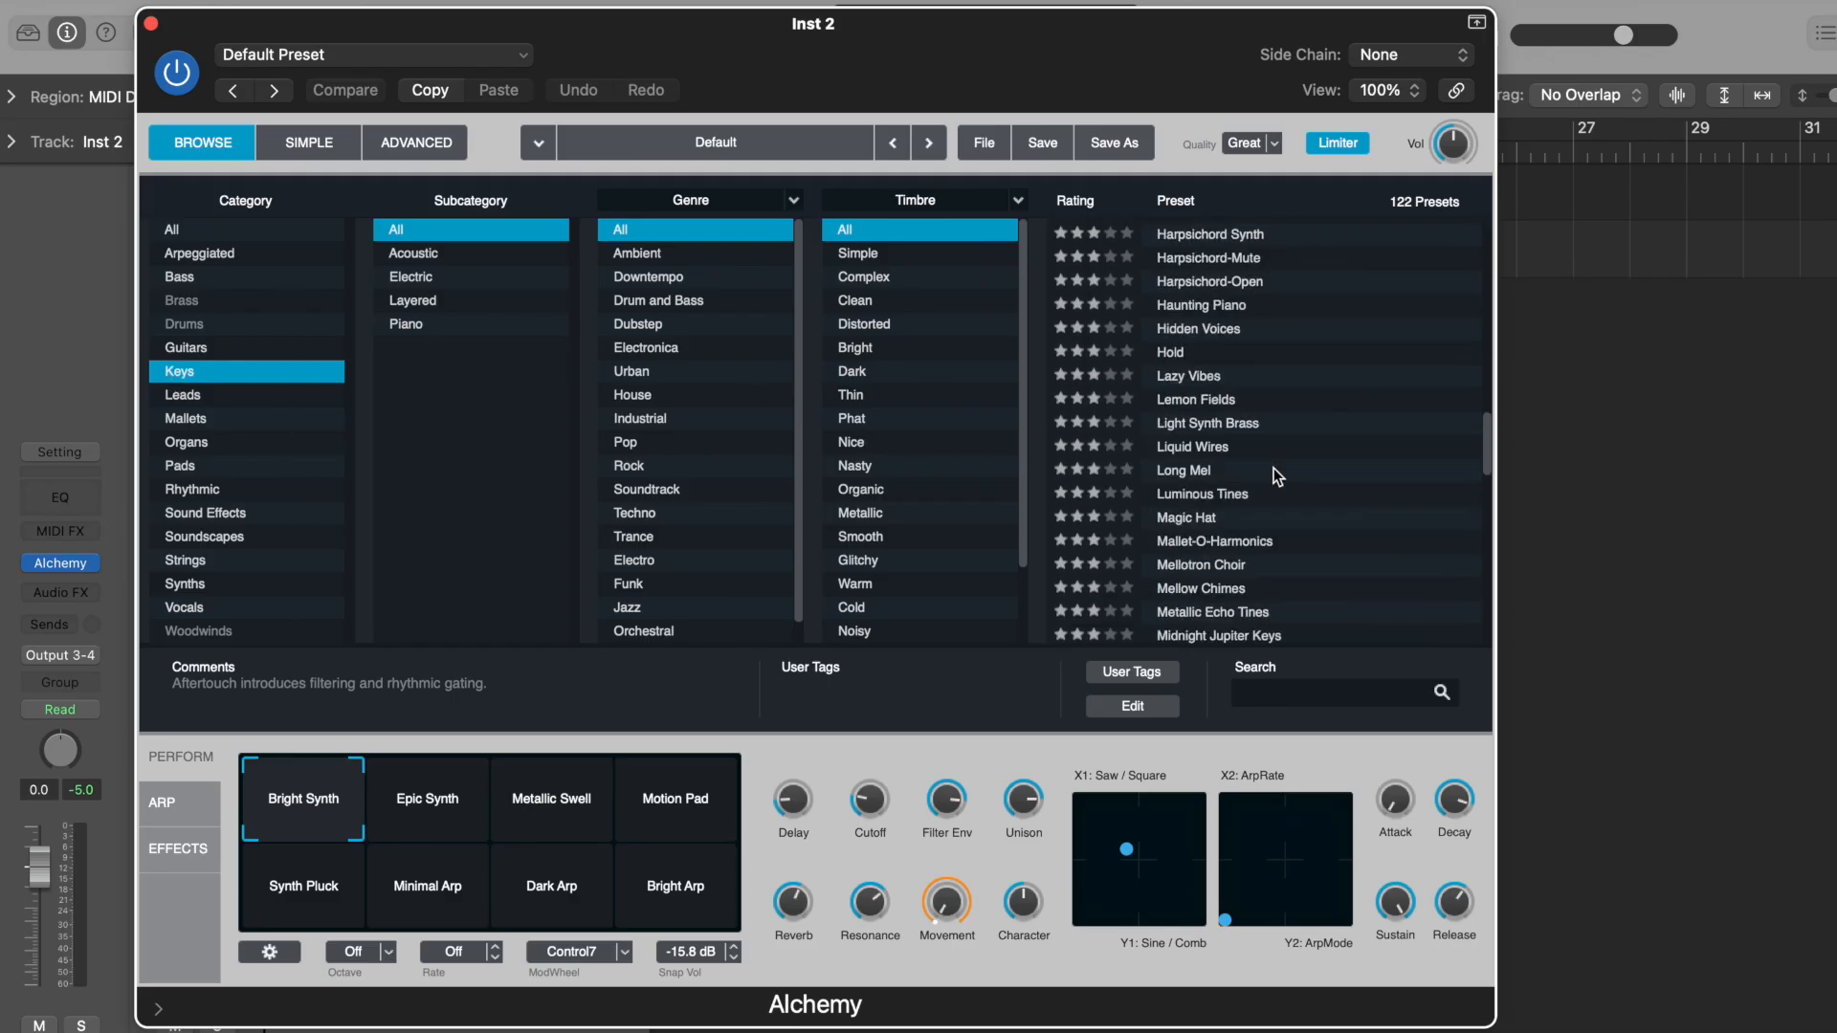
{"action": "left_click", "coordinate": [1191, 495]}
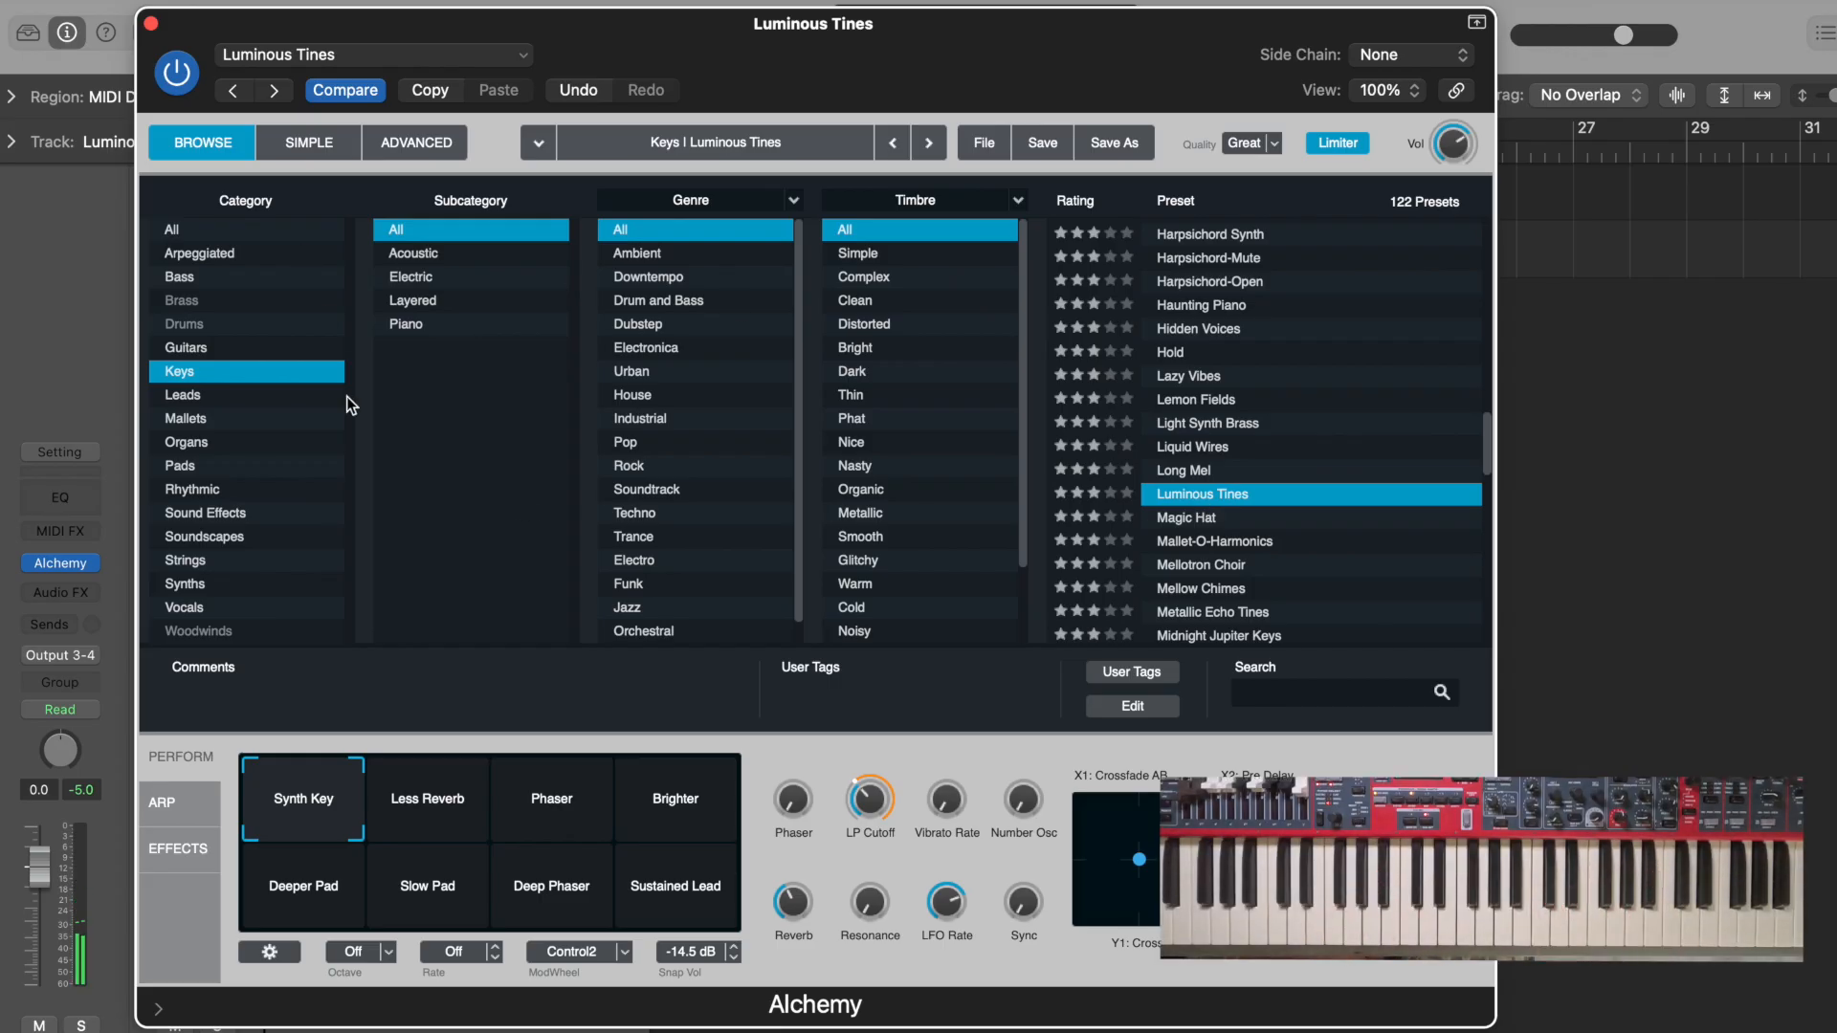
{"action": "left_click_drag", "start_coordinate": [592, 35], "coordinate": [477, 3]}
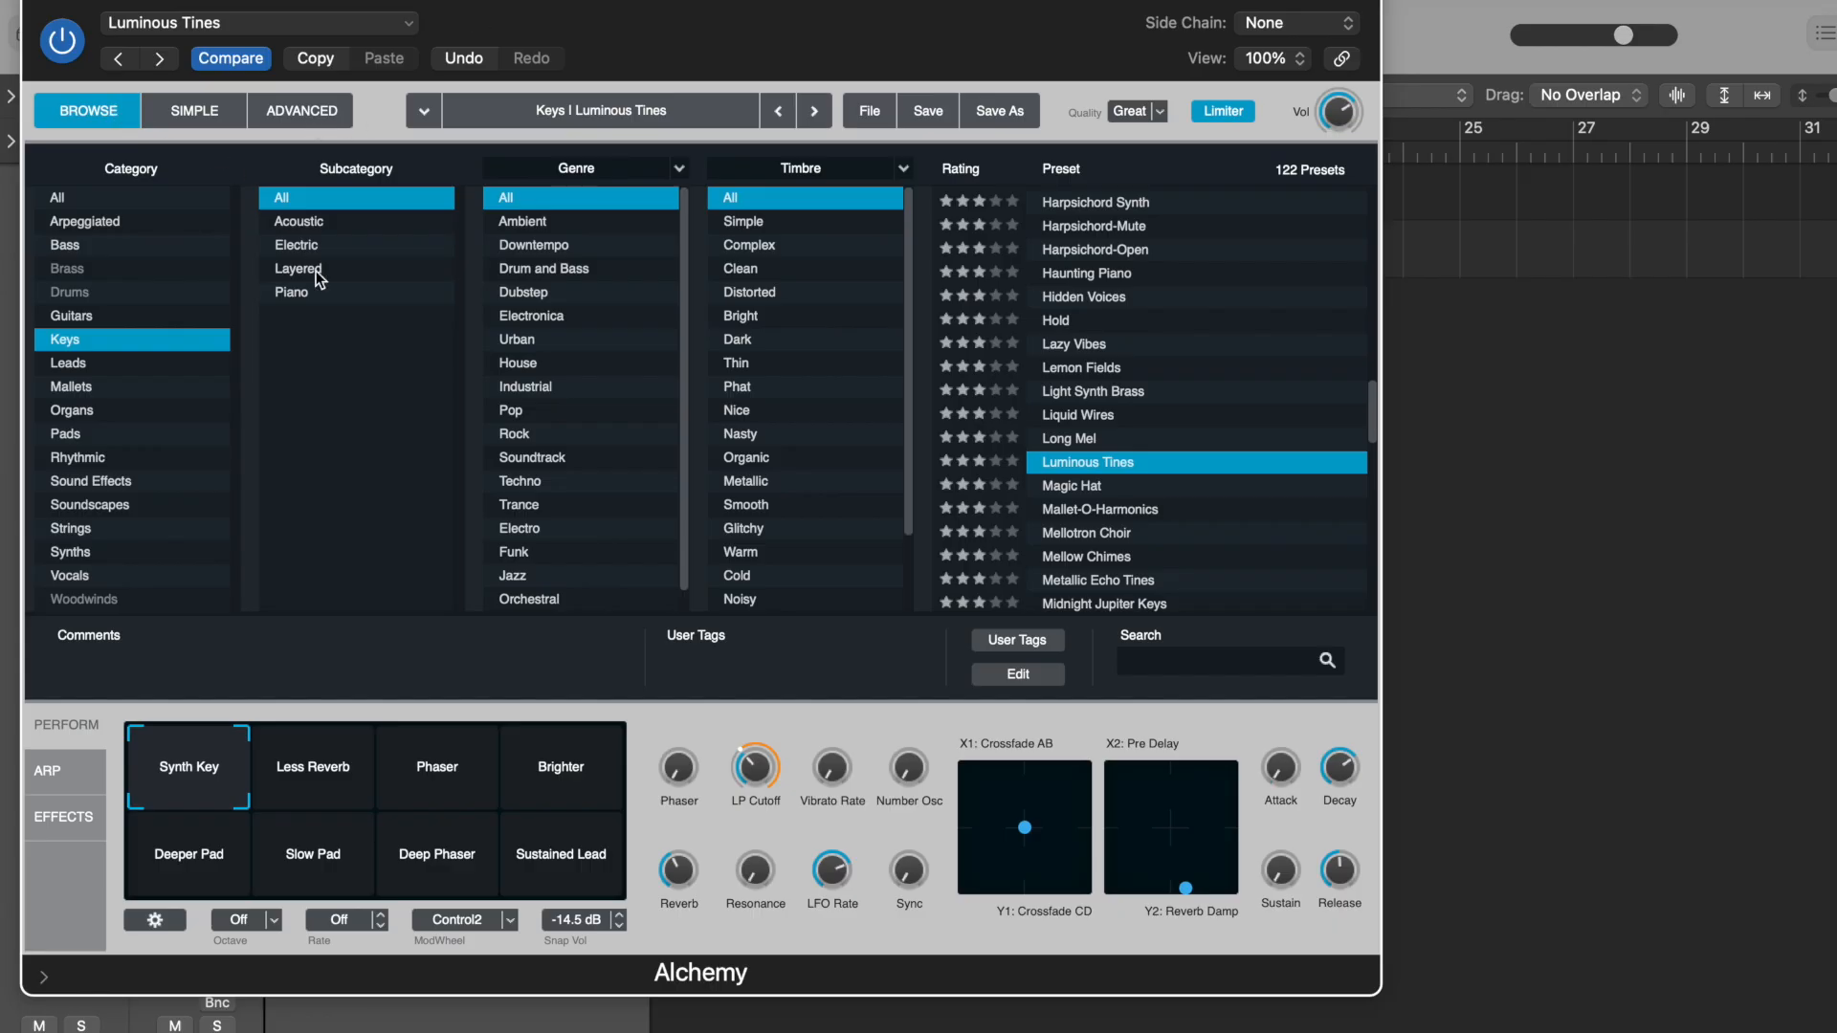
Step: In Alchemy's advanced view, raise the filter 1 cutoff to about 35 Hz and increase its resonance
{"action": "left_click", "coordinate": [306, 111]}
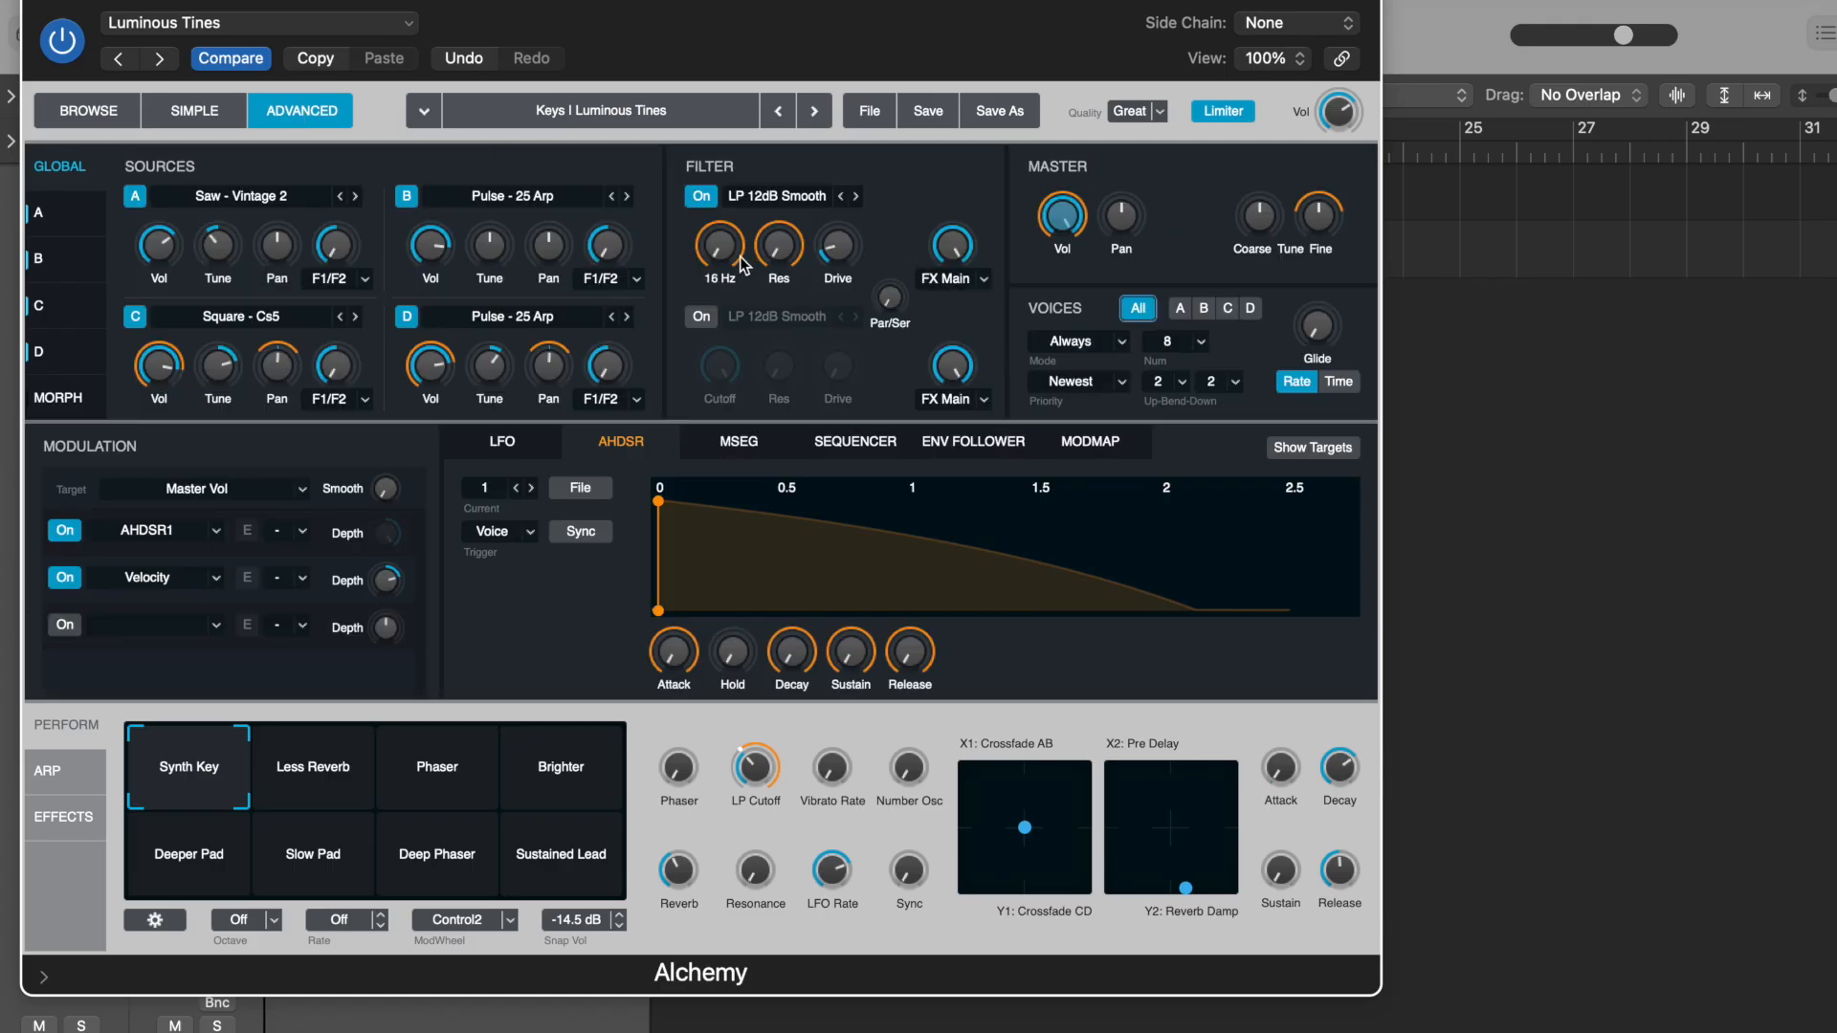
{"action": "left_click", "coordinate": [720, 219]}
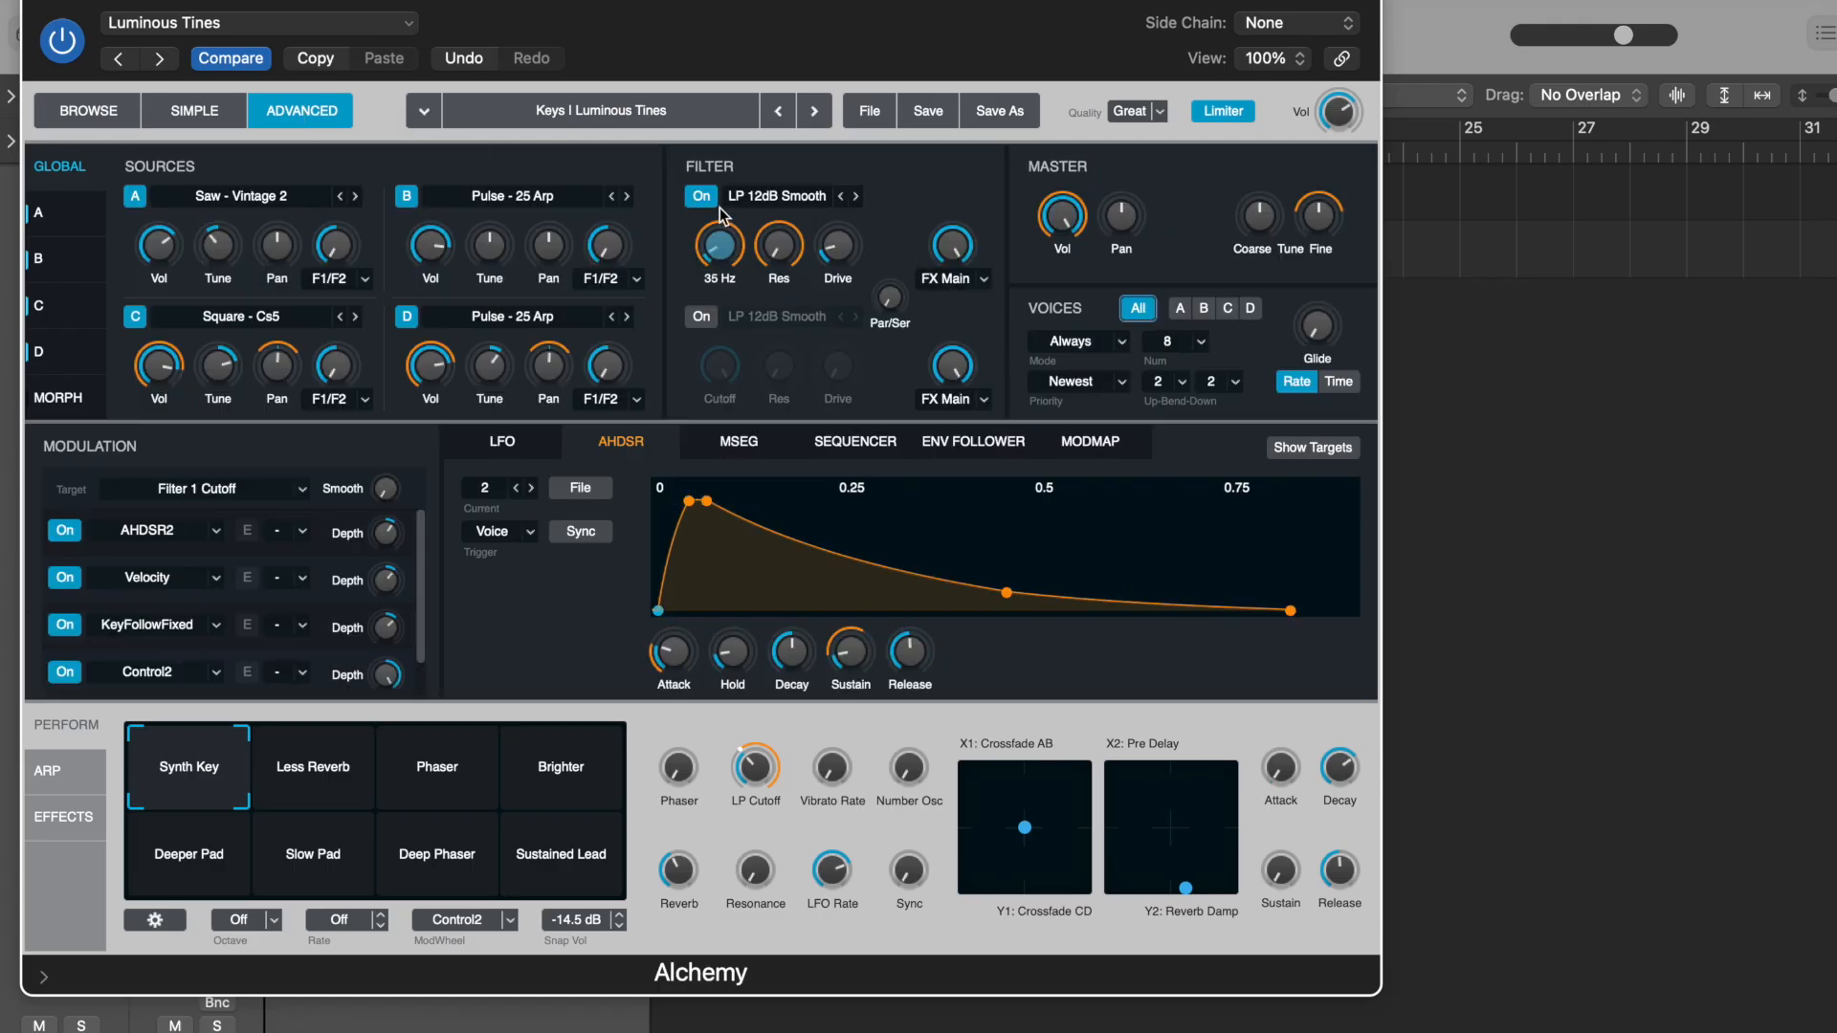
{"action": "left_click_drag", "start_coordinate": [720, 208], "coordinate": [720, 207]}
{"action": "left_click_drag", "start_coordinate": [779, 247], "coordinate": [765, 106]}
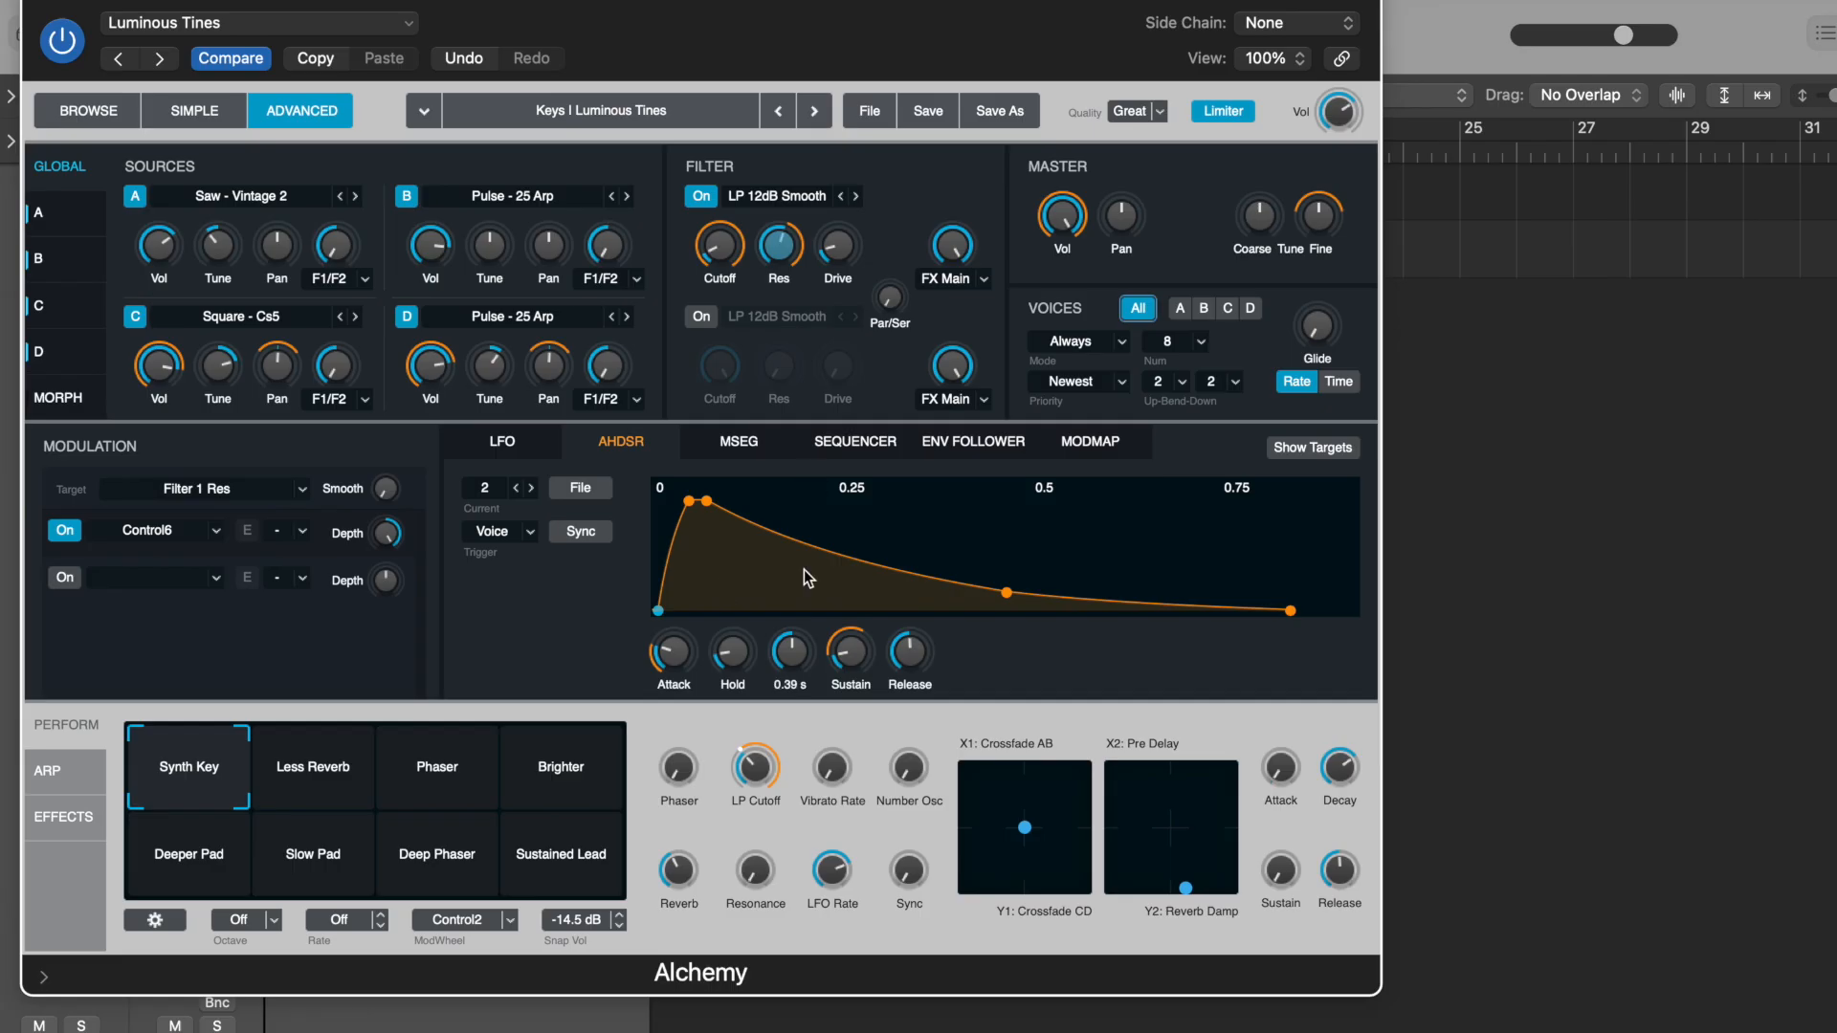
Step: Set the release of envelope AHDSR 2 to 2.23 s
{"action": "left_click_drag", "start_coordinate": [905, 651], "coordinate": [905, 626]}
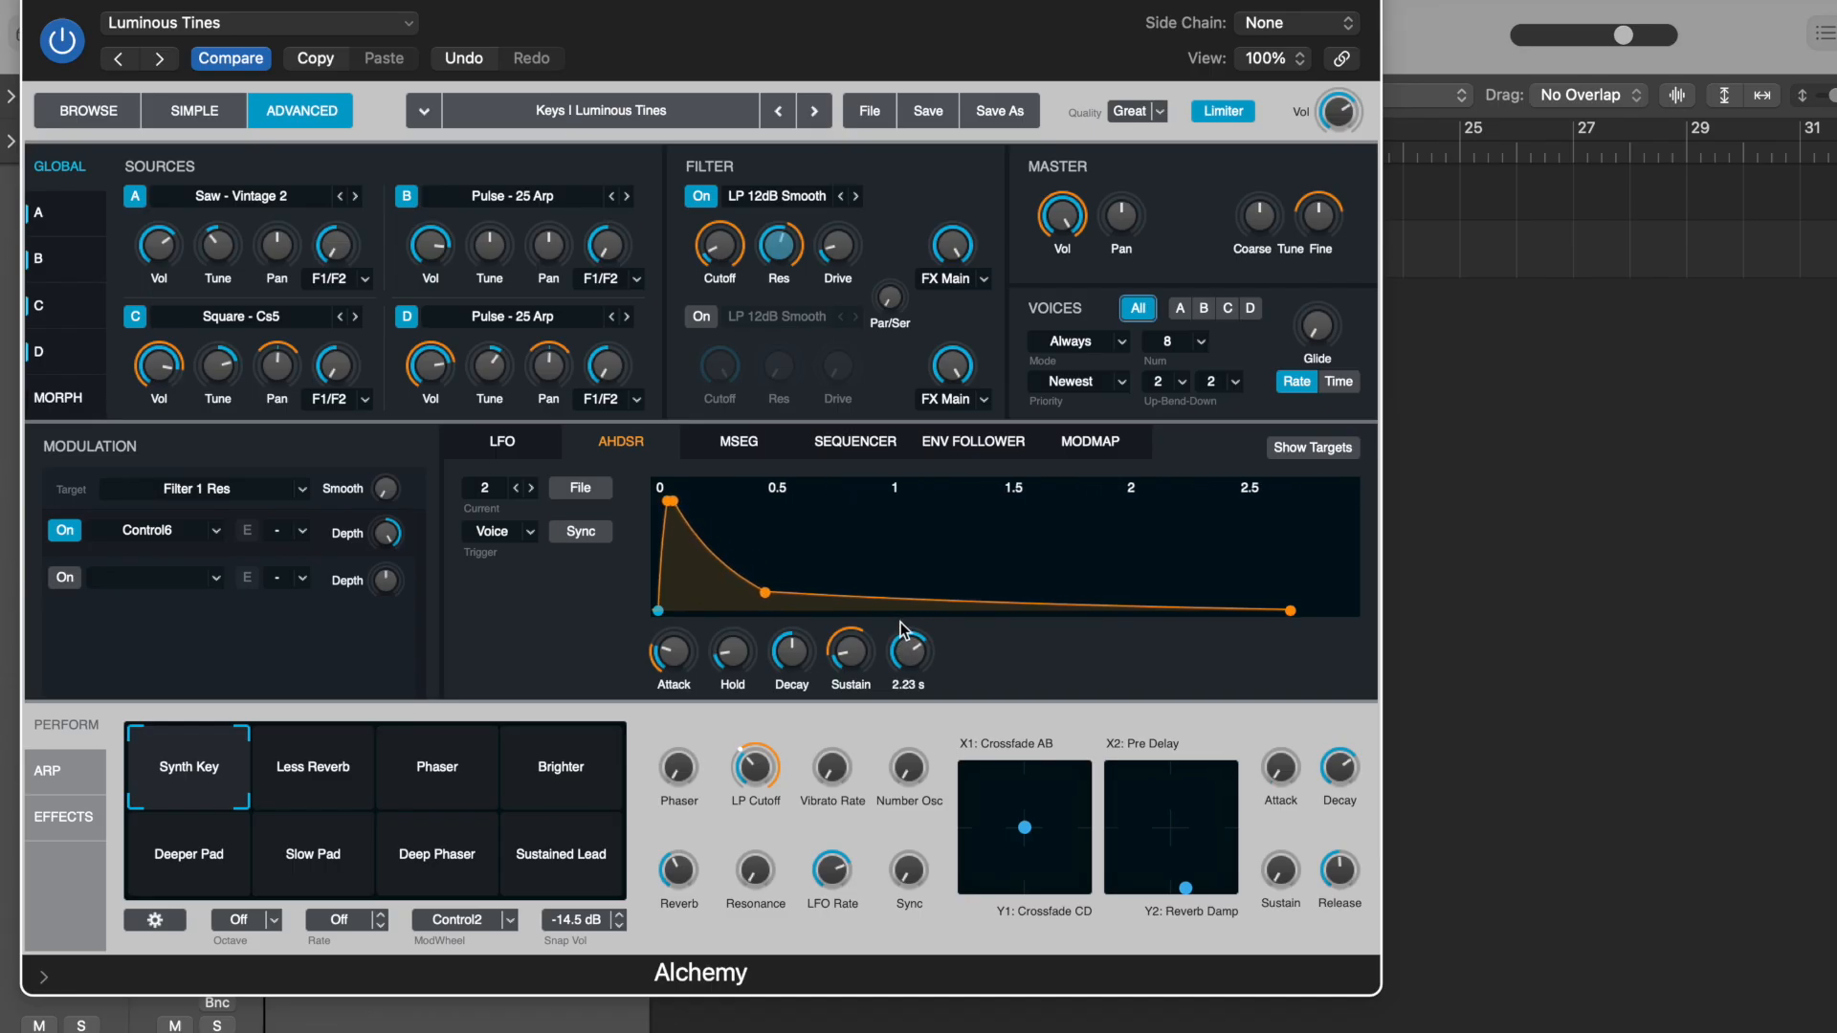
{"action": "left_click", "coordinate": [902, 629]}
Step: Raise the Decay performance control and turn the Reverb and LFO Rate controls down to minimum
{"action": "mouse_move", "coordinate": [1337, 776]}
{"action": "left_mouse_down"}
{"action": "mouse_move", "coordinate": [1340, 809]}
{"action": "mouse_move", "coordinate": [1363, 767]}
{"action": "left_mouse_up"}
{"action": "left_click_drag", "start_coordinate": [679, 870], "coordinate": [693, 981]}
{"action": "left_click_drag", "start_coordinate": [832, 869], "coordinate": [833, 1016]}
Step: Show the master amp modulation and set its AHDSR 1 decay to 1.72 s and sustain to maximum
{"action": "left_click", "coordinate": [177, 490]}
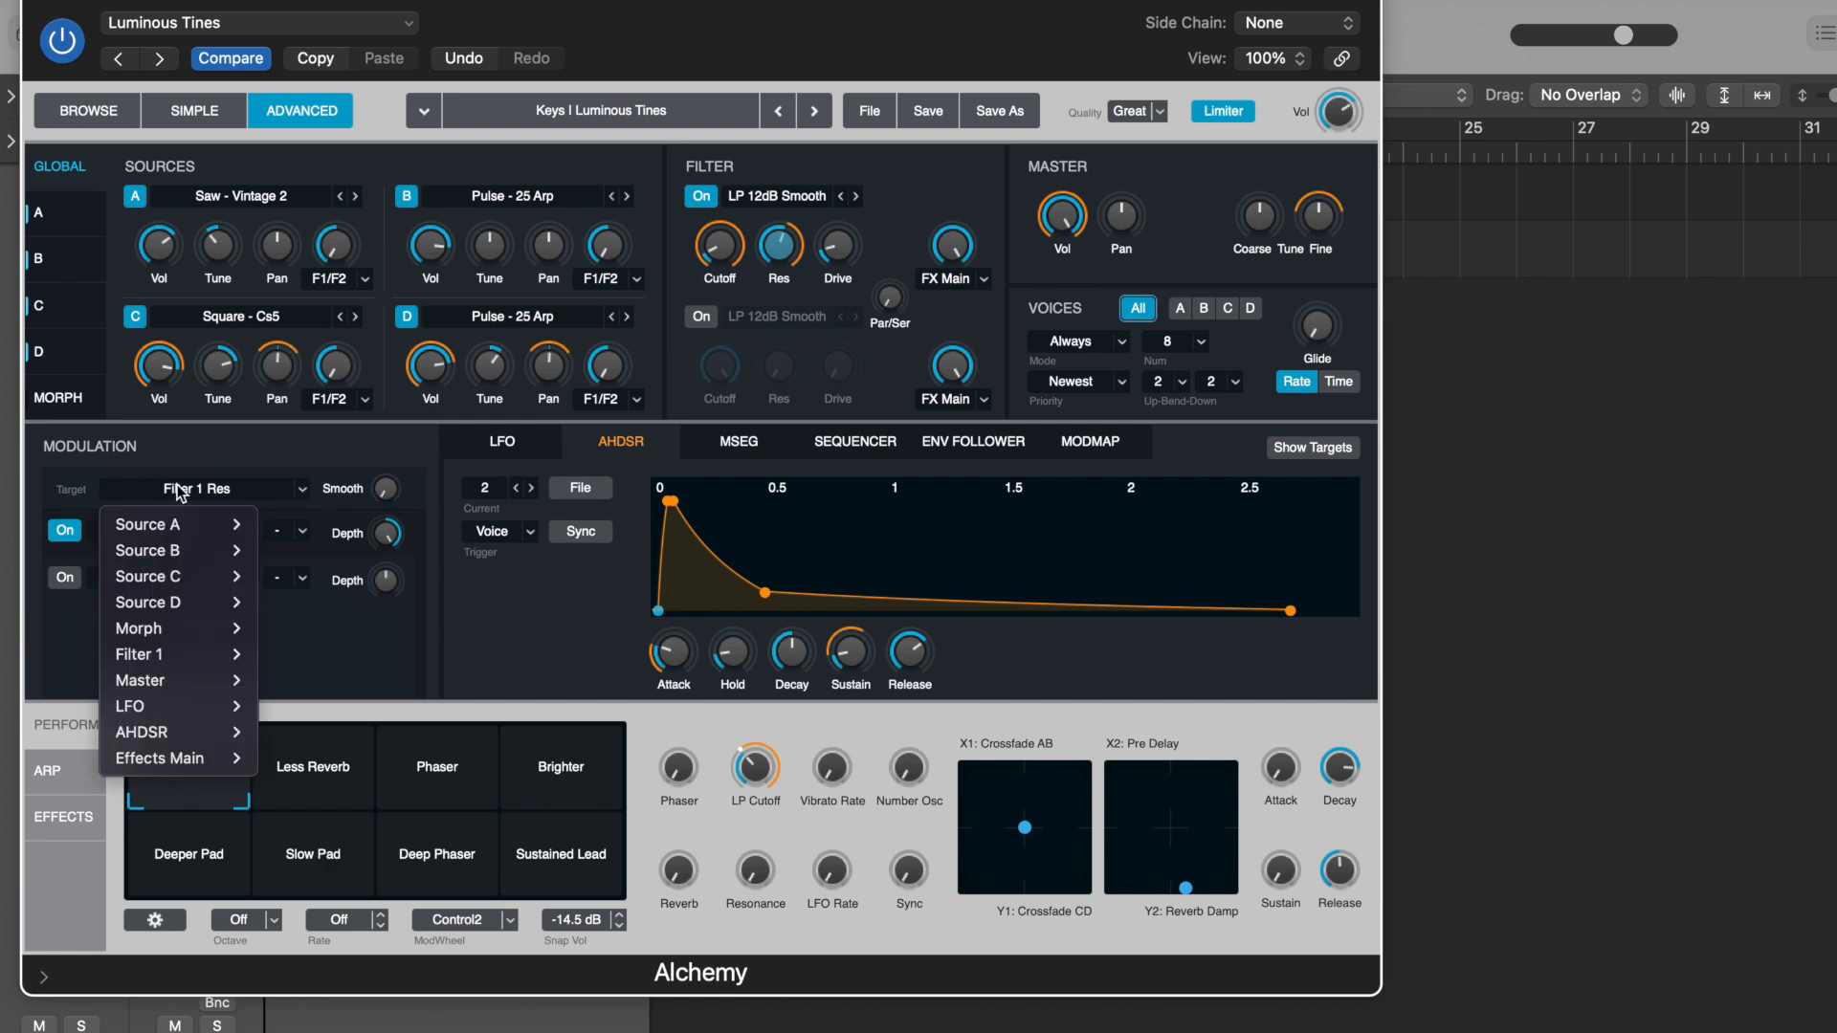
{"action": "mouse_move", "coordinate": [181, 680]}
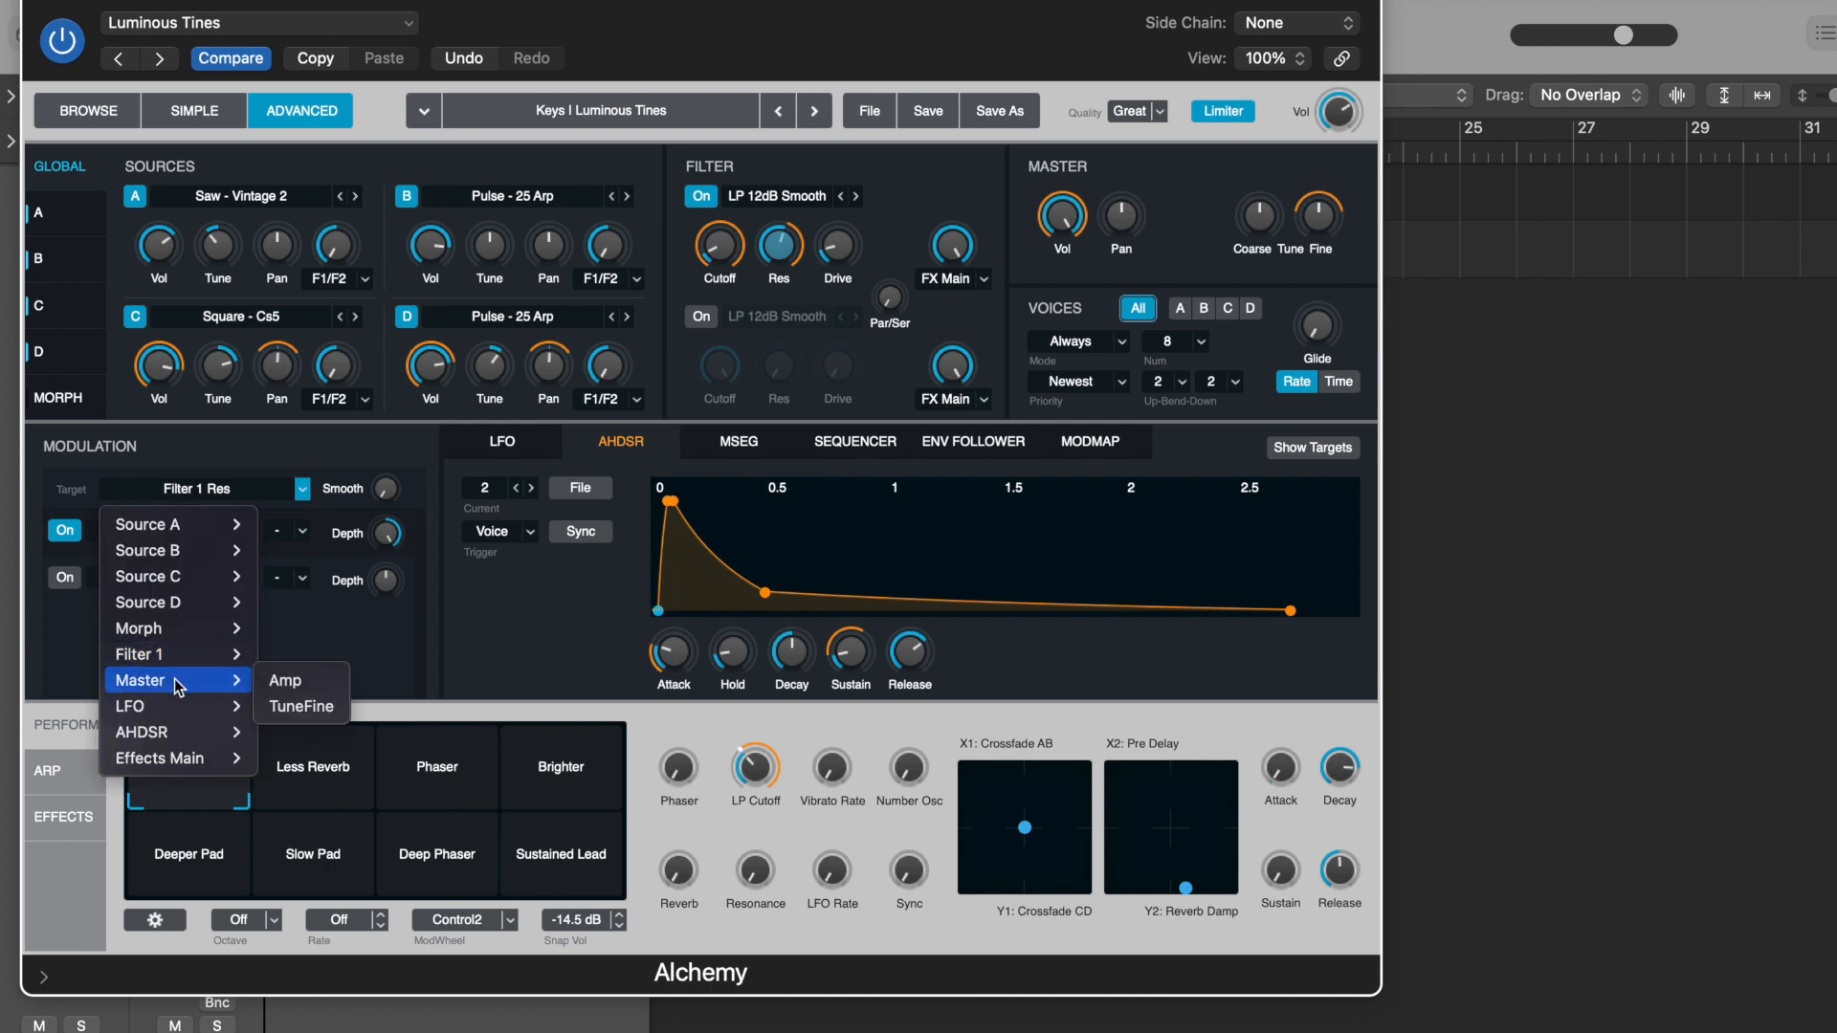
{"action": "left_click", "coordinate": [299, 682]}
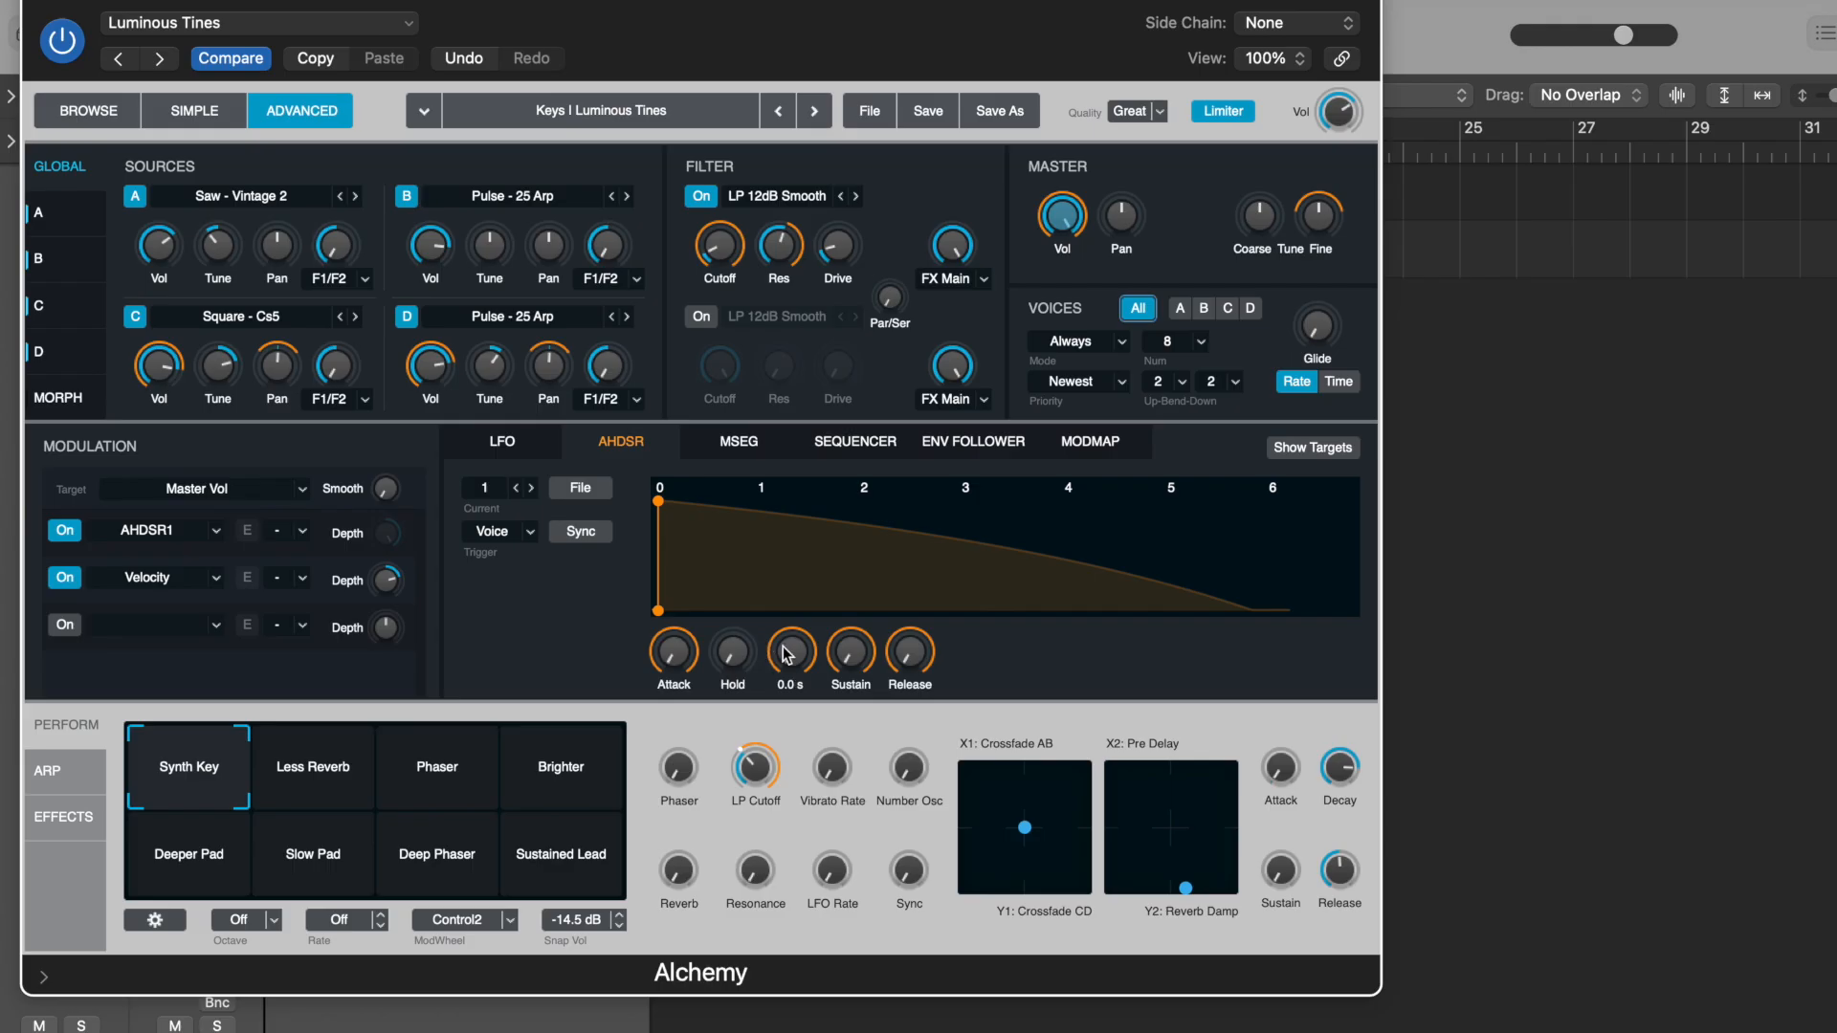
{"action": "left_click_drag", "start_coordinate": [786, 655], "coordinate": [789, 496]}
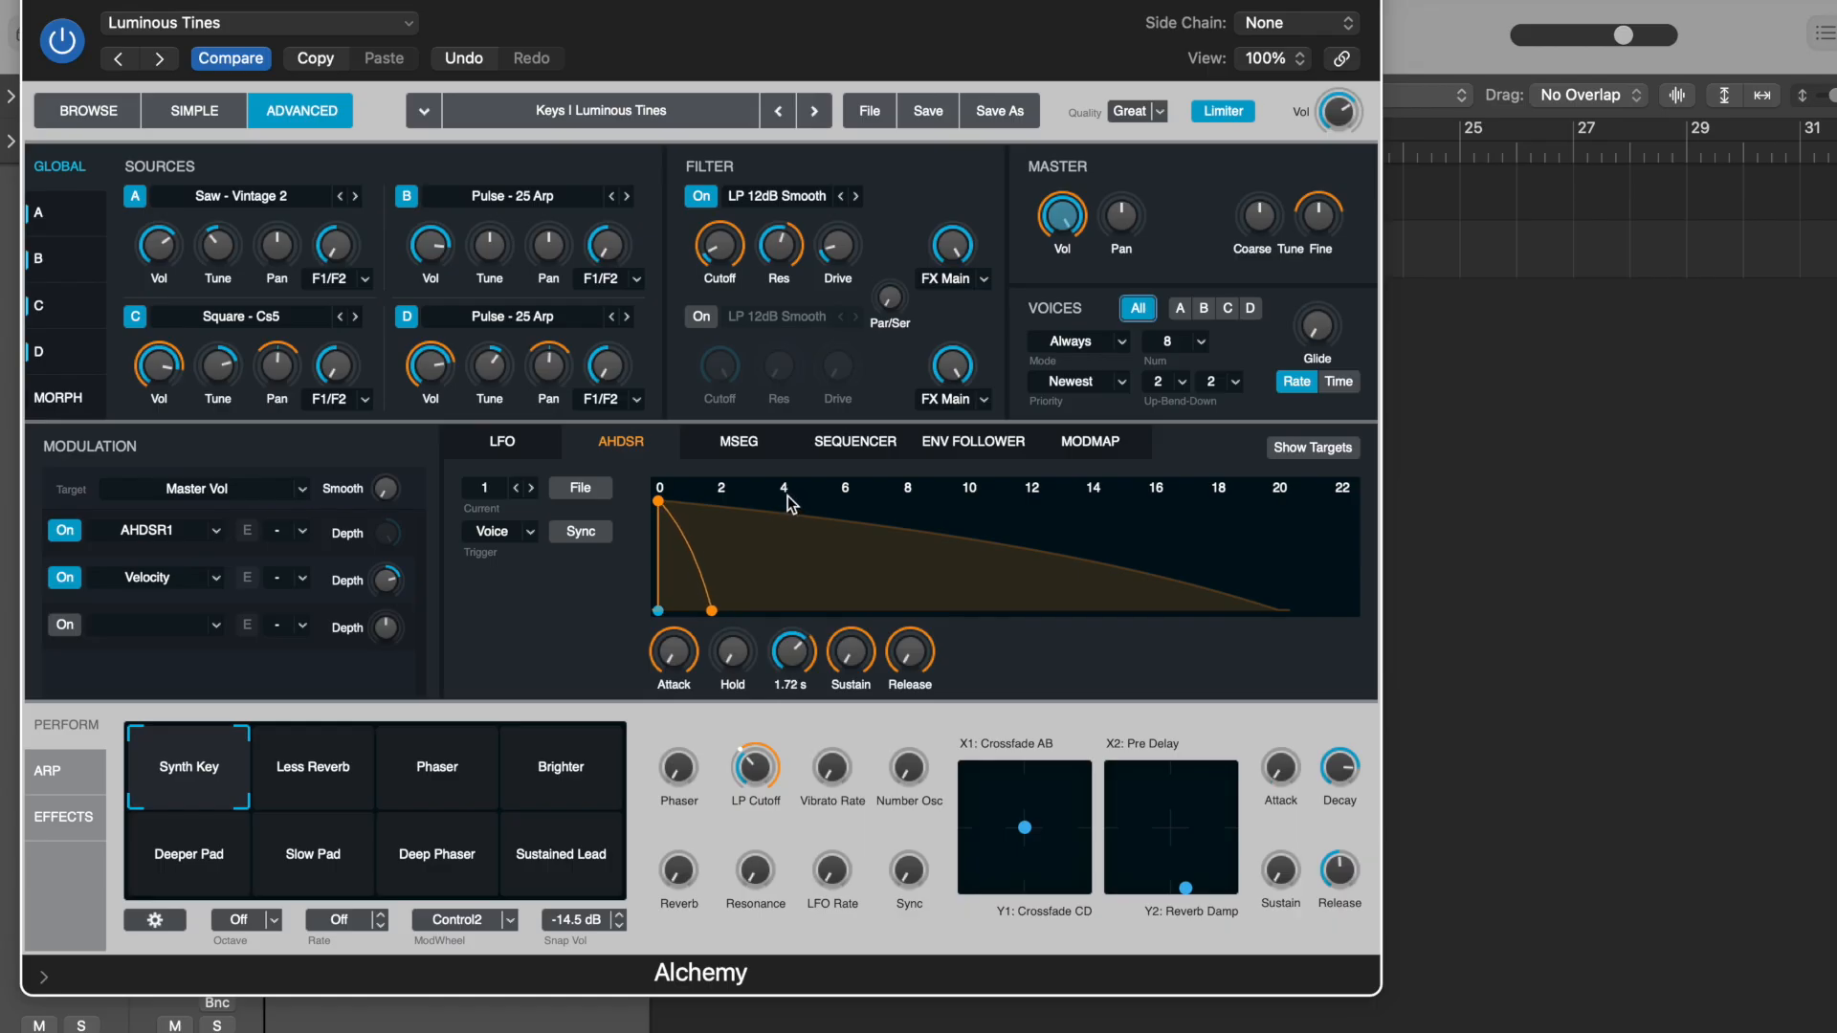
{"action": "left_click_drag", "start_coordinate": [851, 652], "coordinate": [846, 334]}
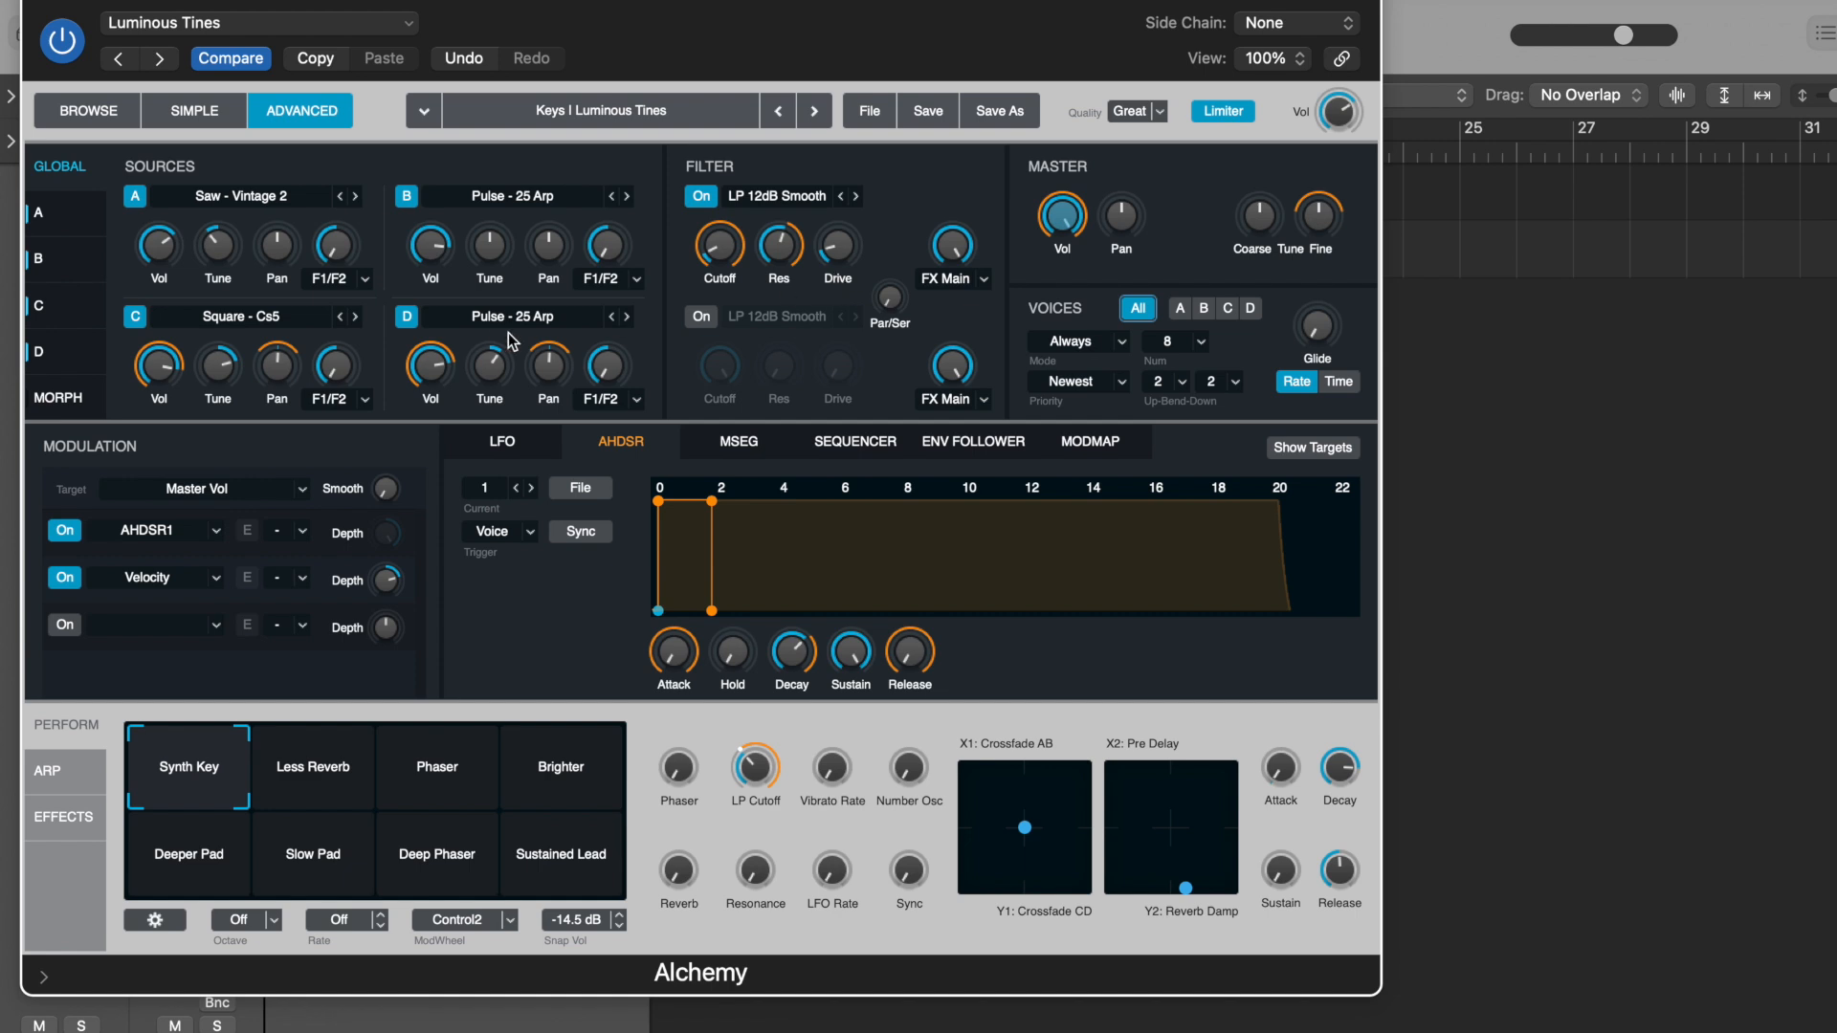
Step: For the master TuneFine target, clear the modulation on the LFO1 depth and set that depth to 23.3%
{"action": "left_click", "coordinate": [179, 493]}
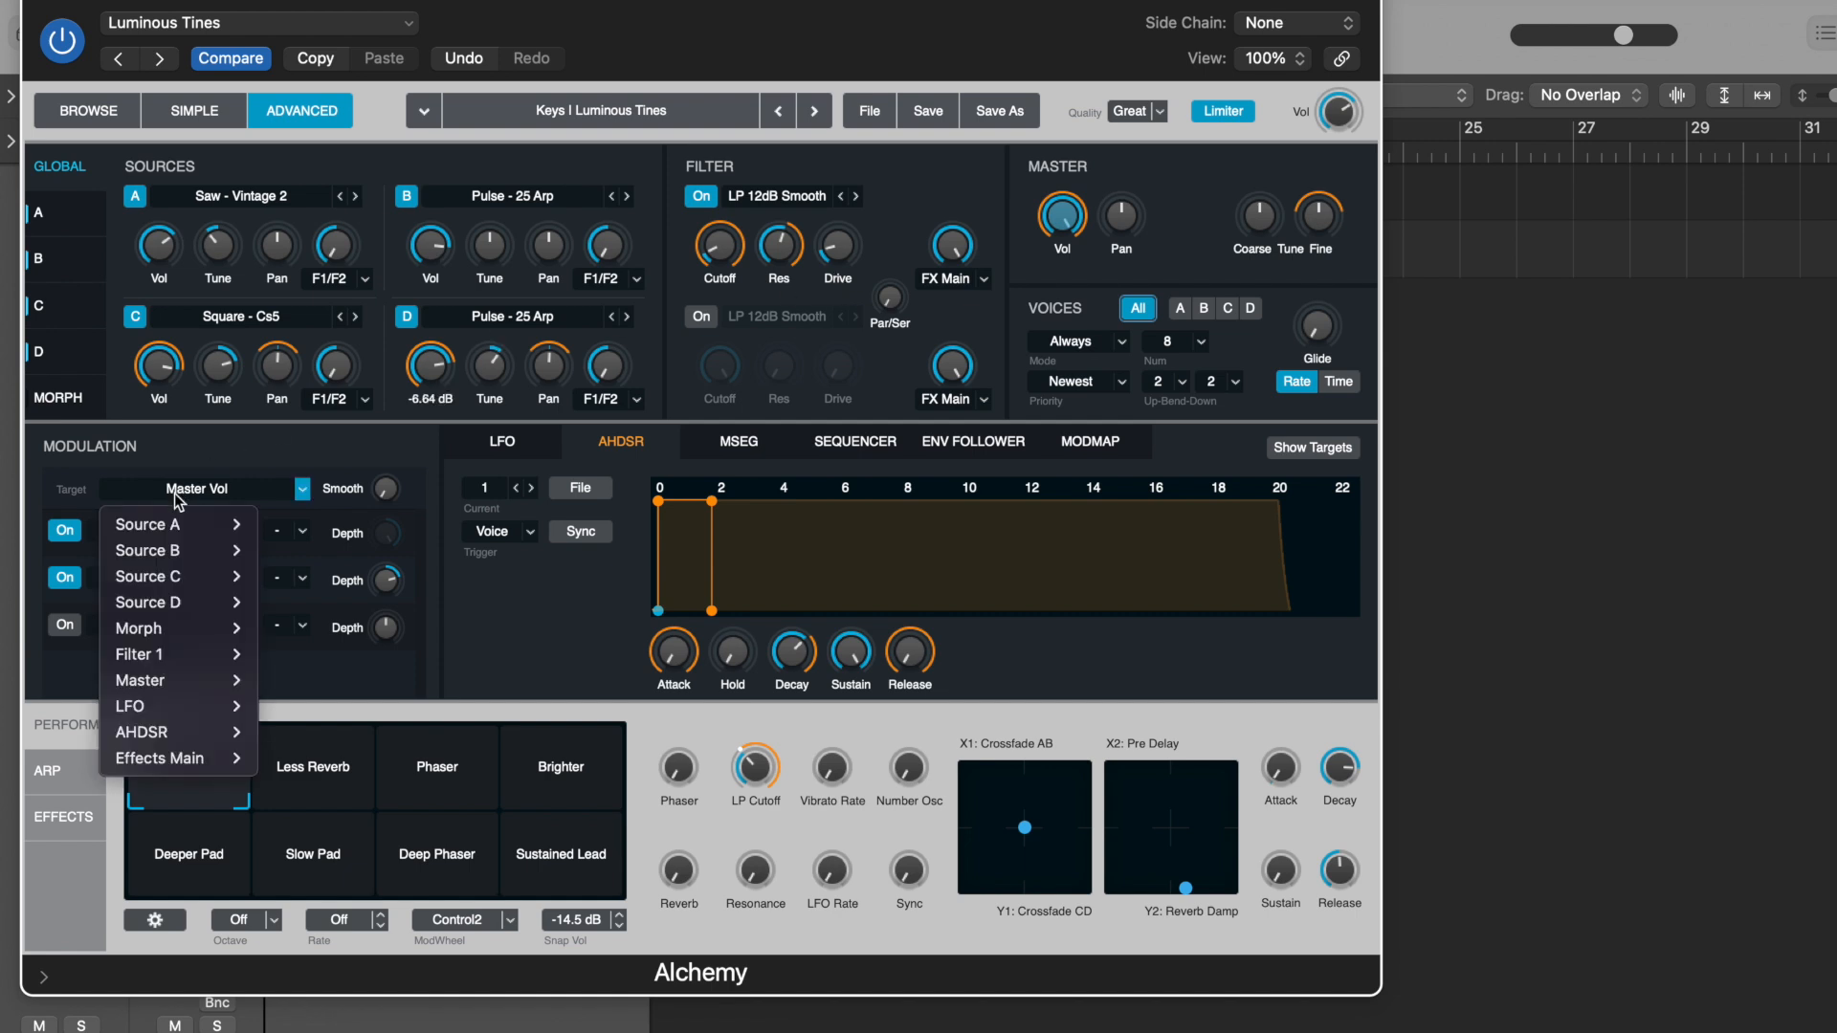
{"action": "mouse_move", "coordinate": [224, 680]}
{"action": "left_click", "coordinate": [333, 714]}
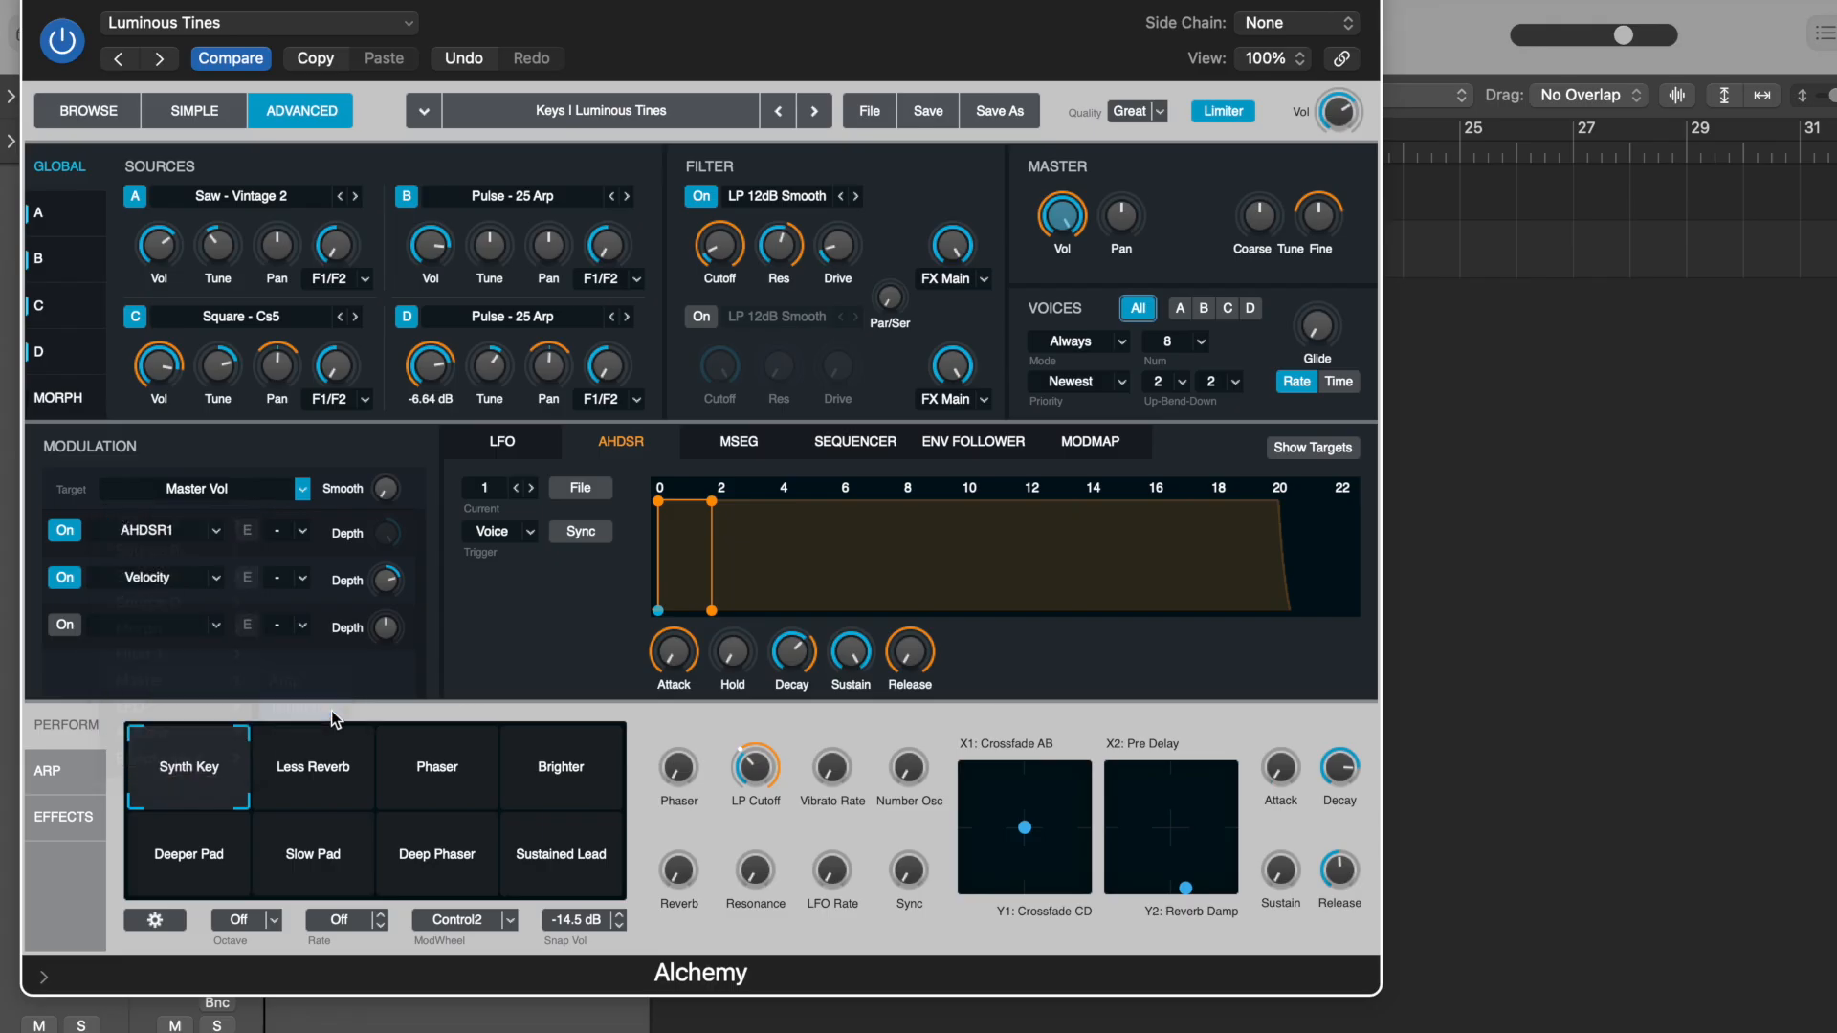
{"action": "right_click", "coordinate": [392, 534]}
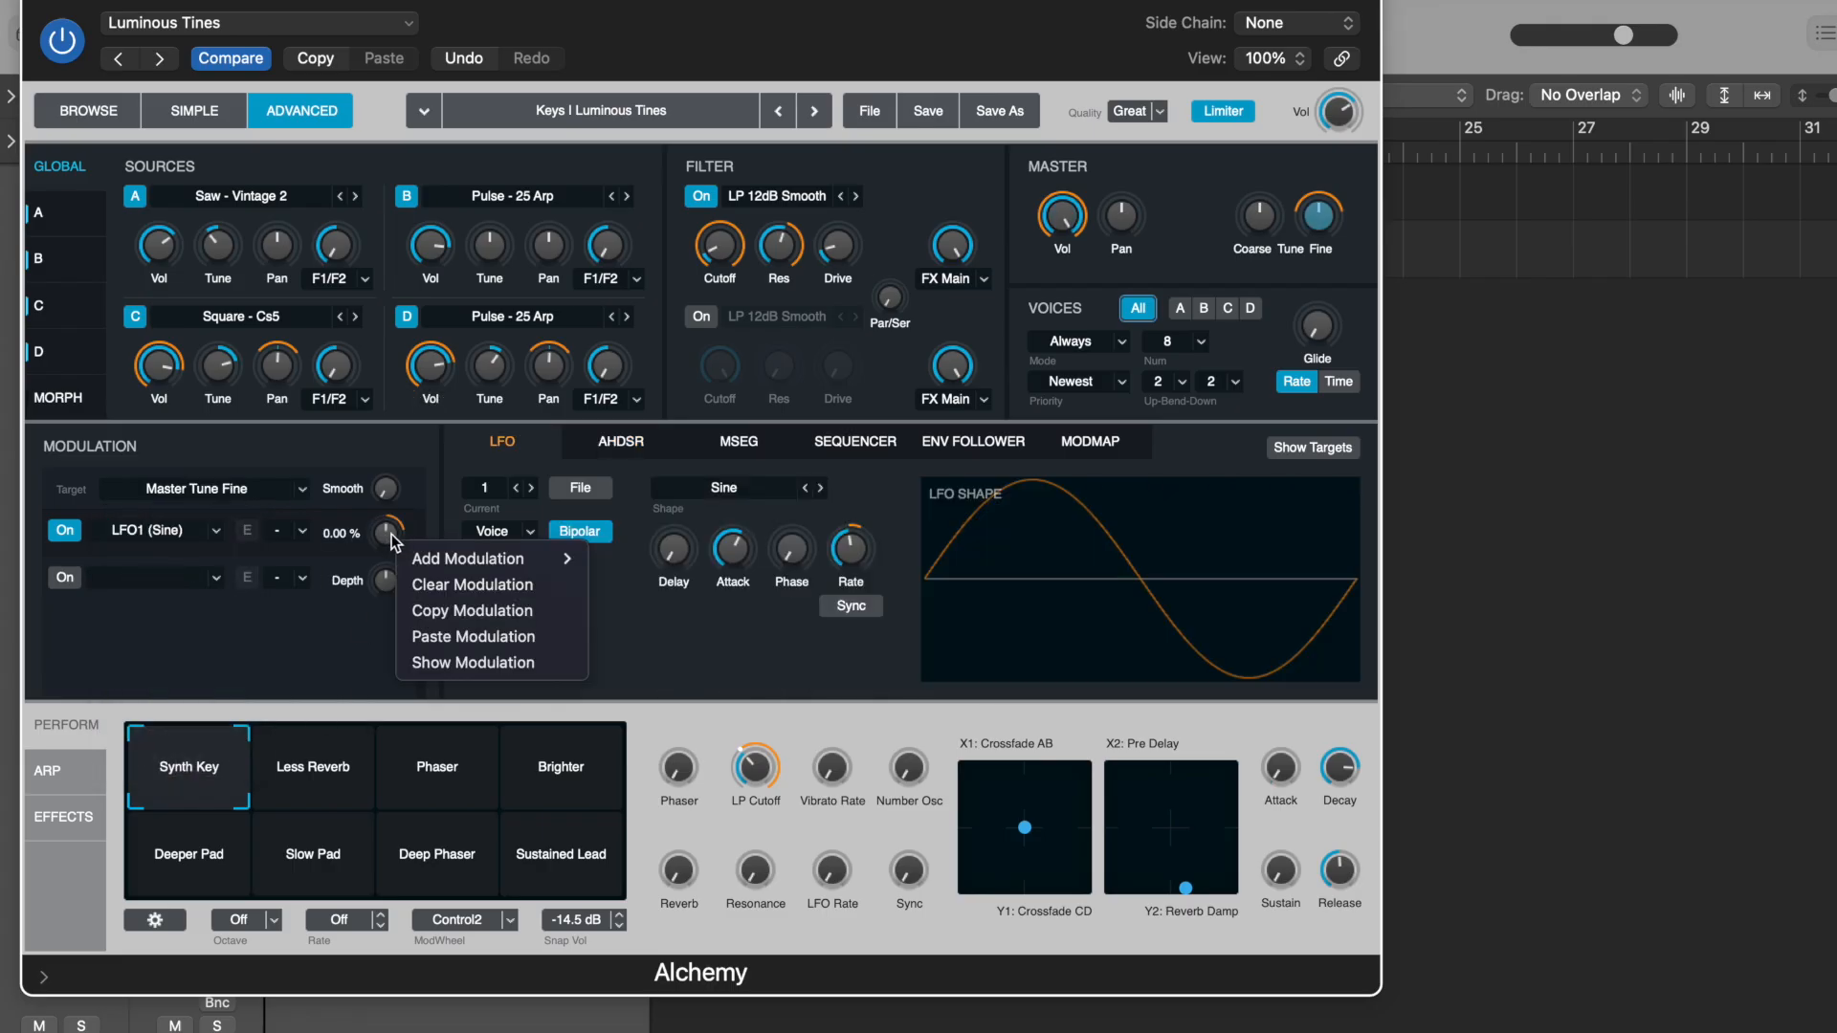
{"action": "left_click", "coordinate": [408, 585]}
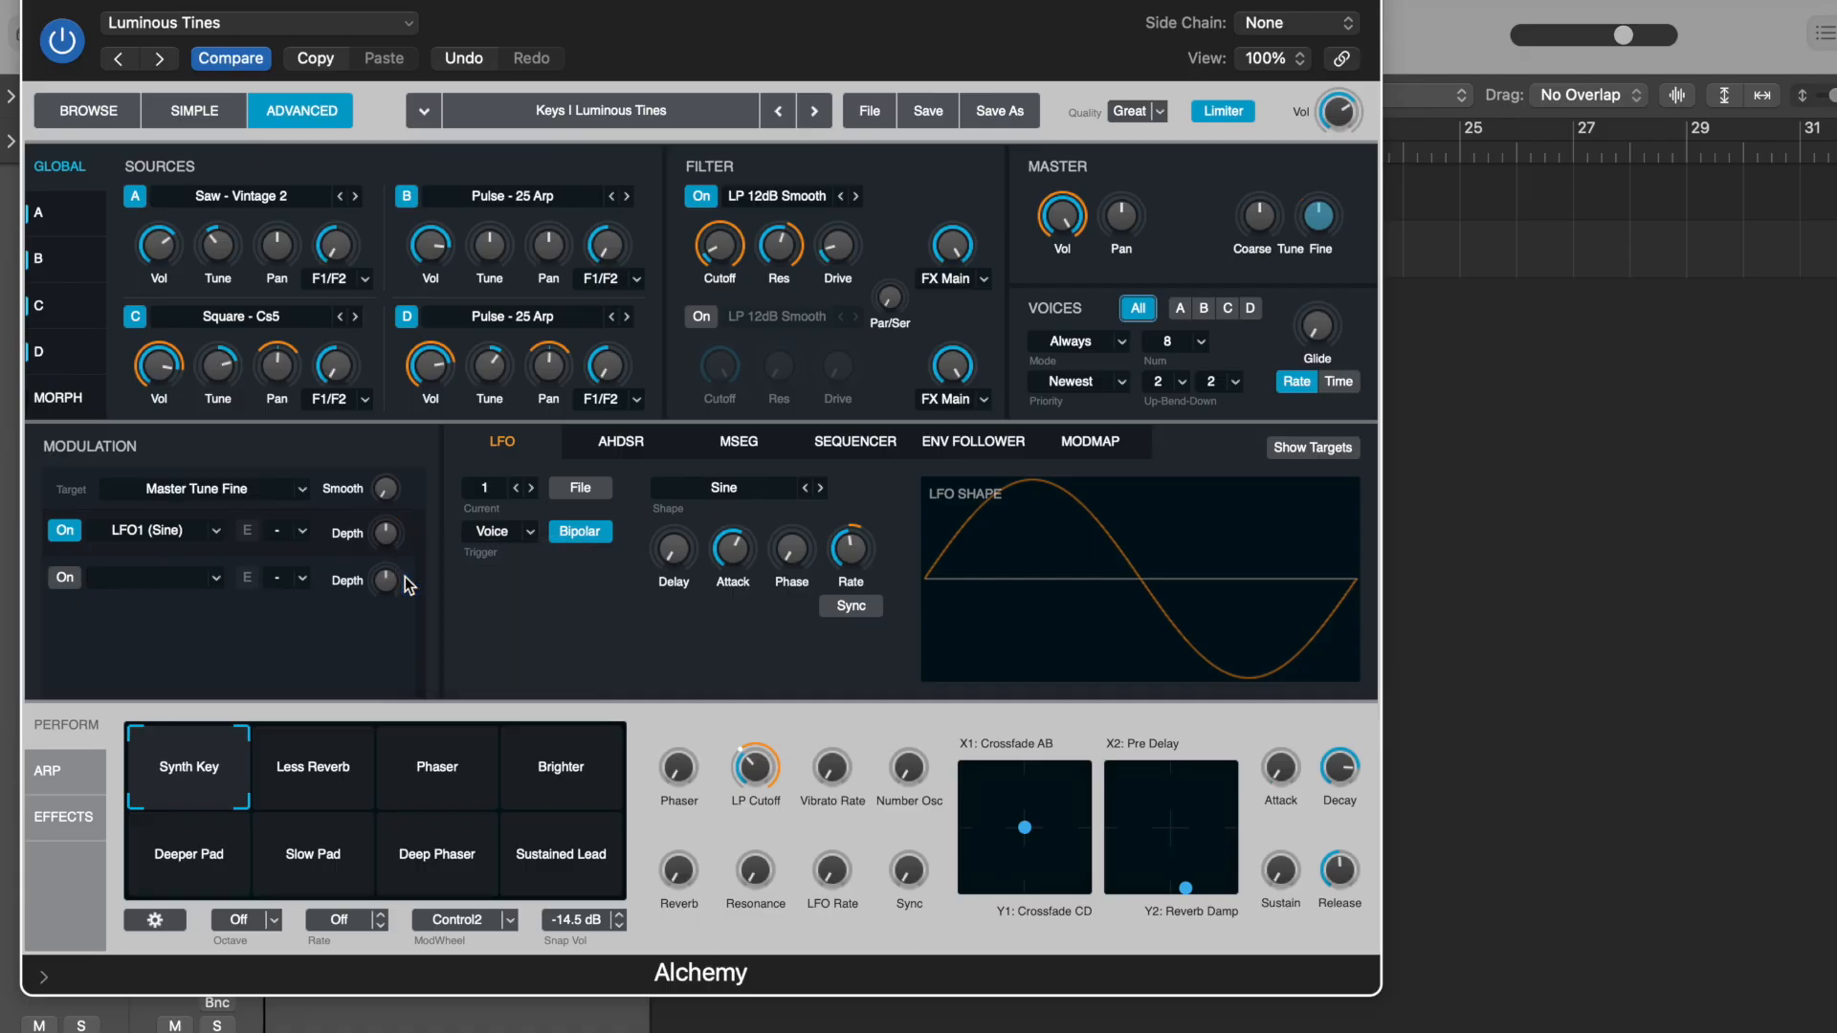
{"action": "left_click_drag", "start_coordinate": [387, 516], "coordinate": [387, 501]}
{"action": "left_click_drag", "start_coordinate": [387, 512], "coordinate": [387, 514]}
Step: Lower the attack and rate of LFO 1
{"action": "mouse_move", "coordinate": [726, 565]}
{"action": "left_click_drag", "start_coordinate": [733, 573], "coordinate": [744, 598]}
{"action": "mouse_move", "coordinate": [856, 547]}
{"action": "scroll", "coordinate": [857, 547], "scroll_direction": "down", "scroll_amount": 3}
{"action": "scroll", "coordinate": [857, 547], "scroll_direction": "down", "scroll_amount": 2}
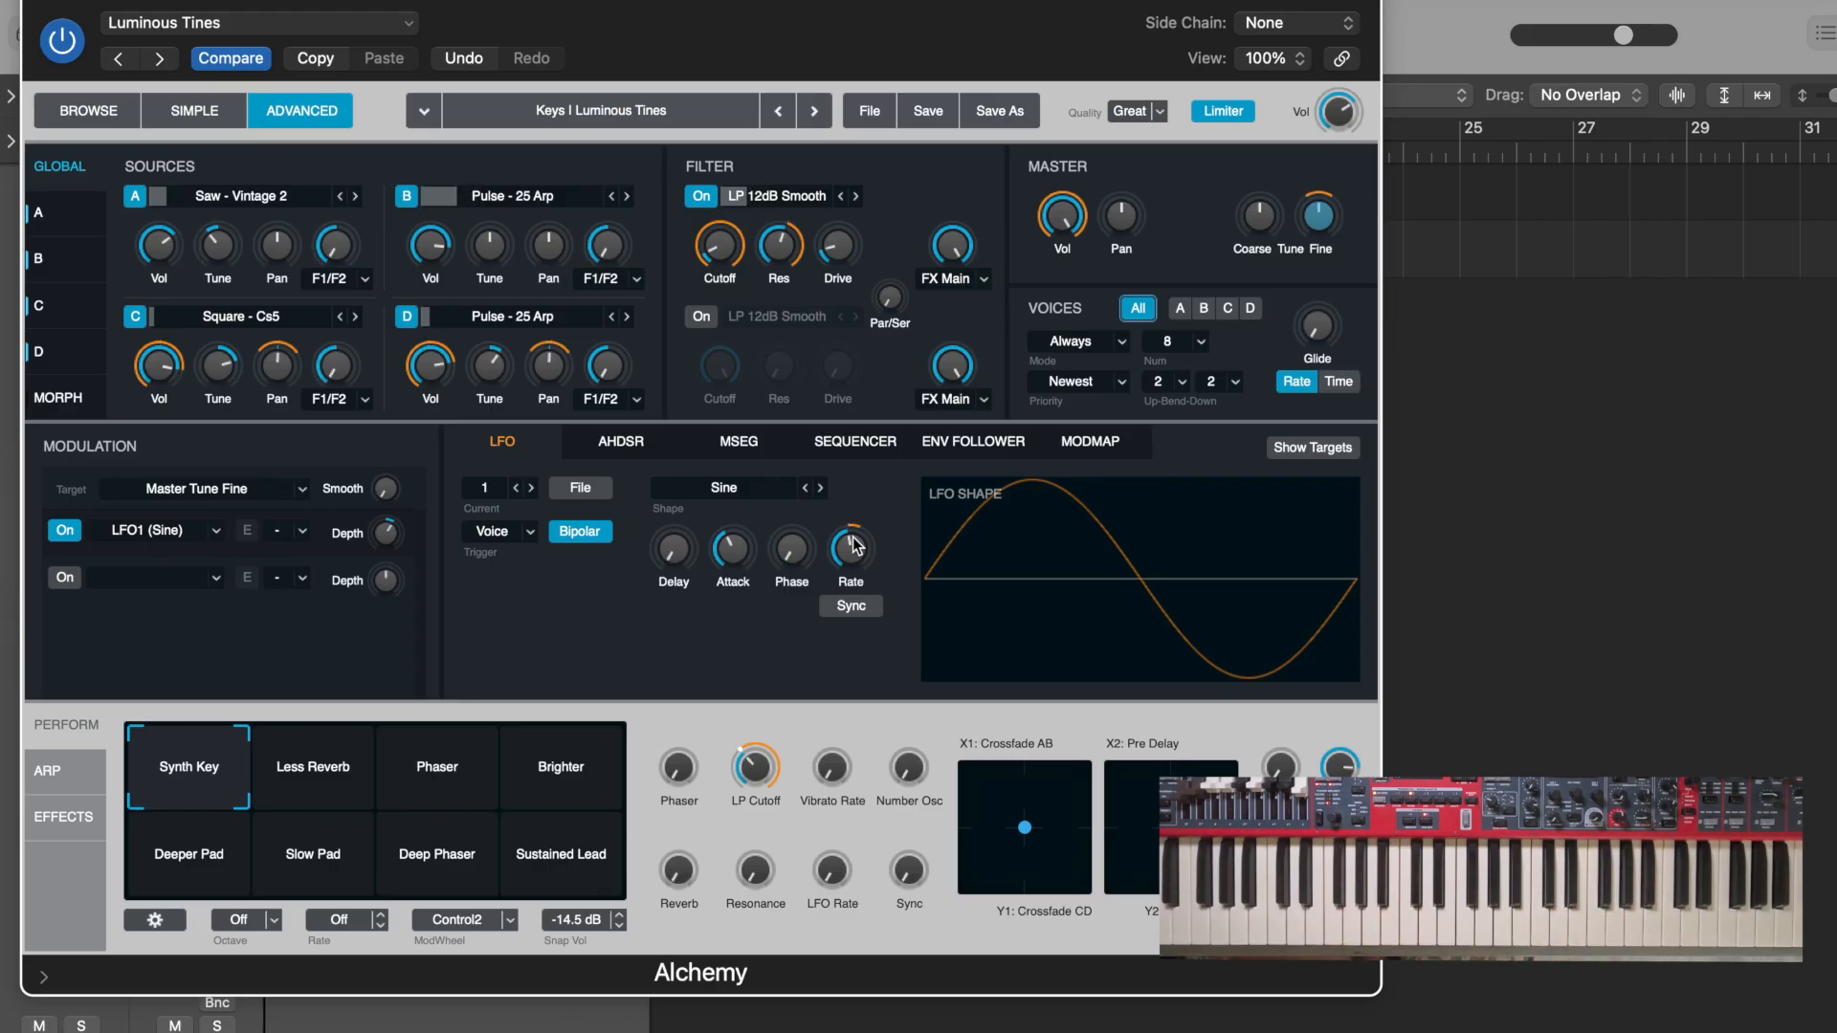
Step: Insert a Compressor after Alchemy on the track, raise its make-up gain slightly, and close its window
{"action": "left_click_drag", "start_coordinate": [609, 20], "coordinate": [820, 17]}
{"action": "left_click", "coordinate": [55, 591]}
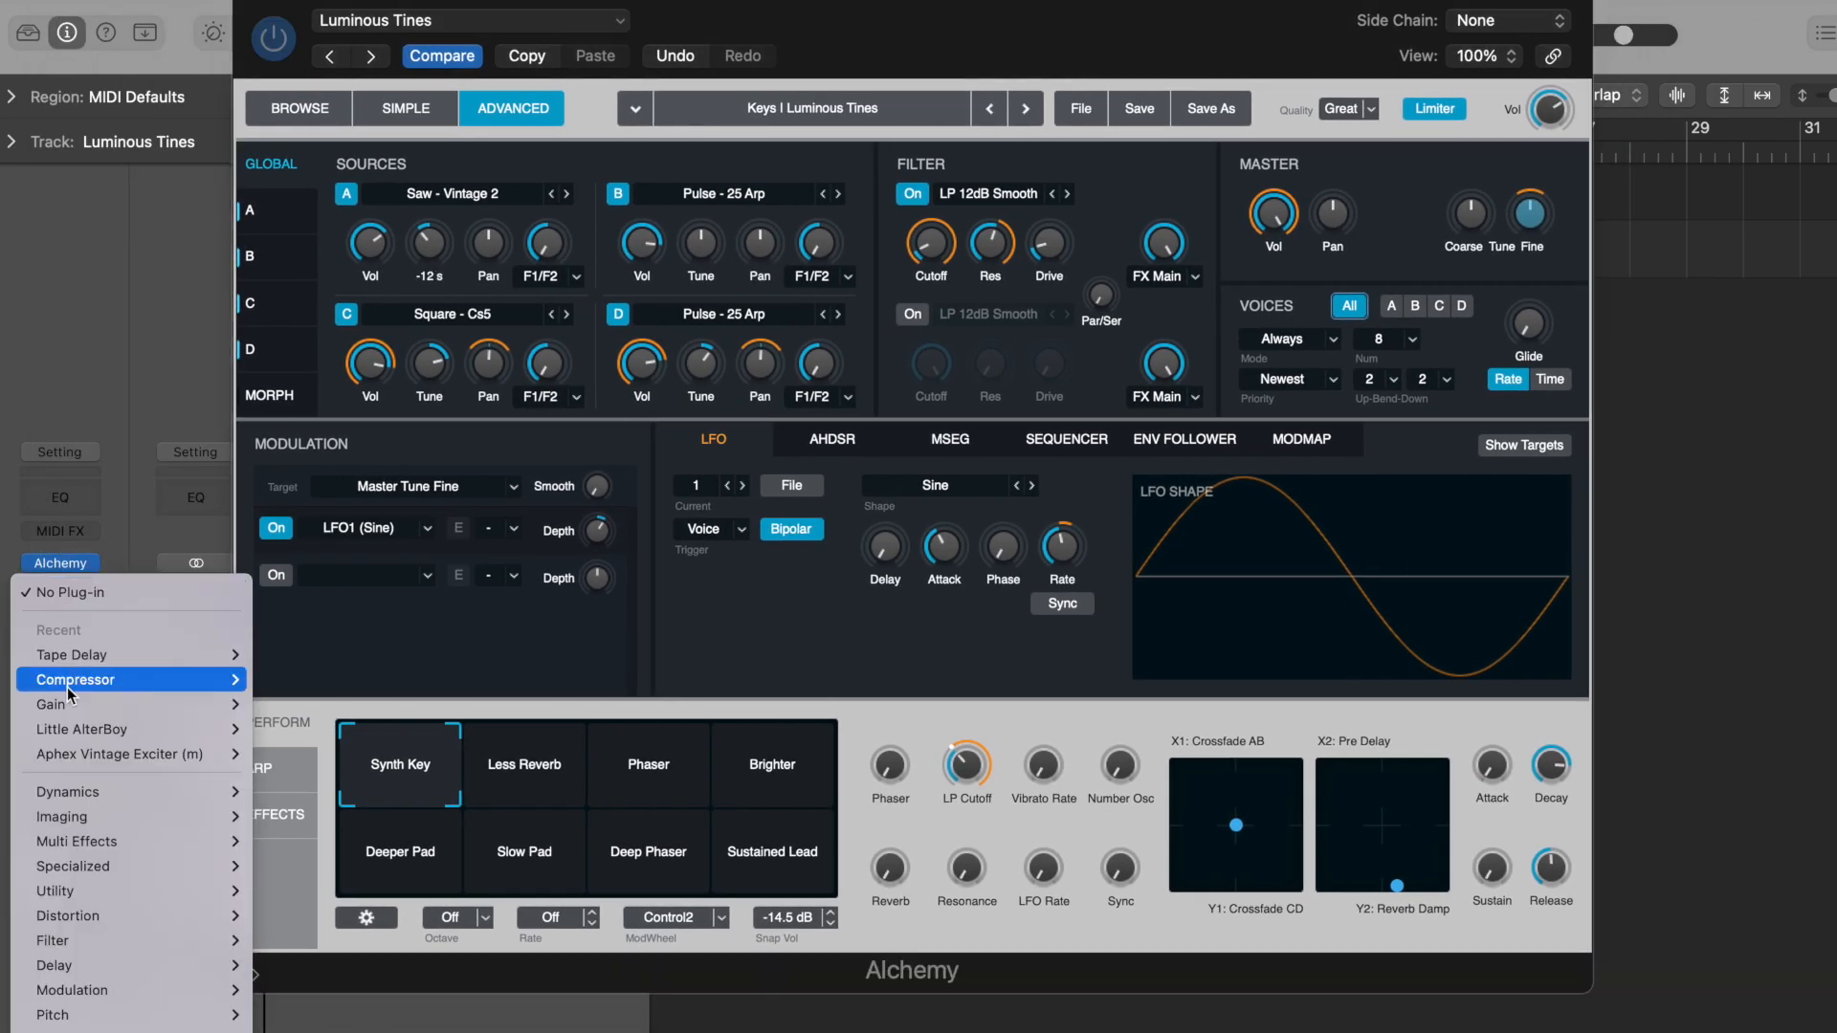
{"action": "mouse_move", "coordinate": [191, 791]}
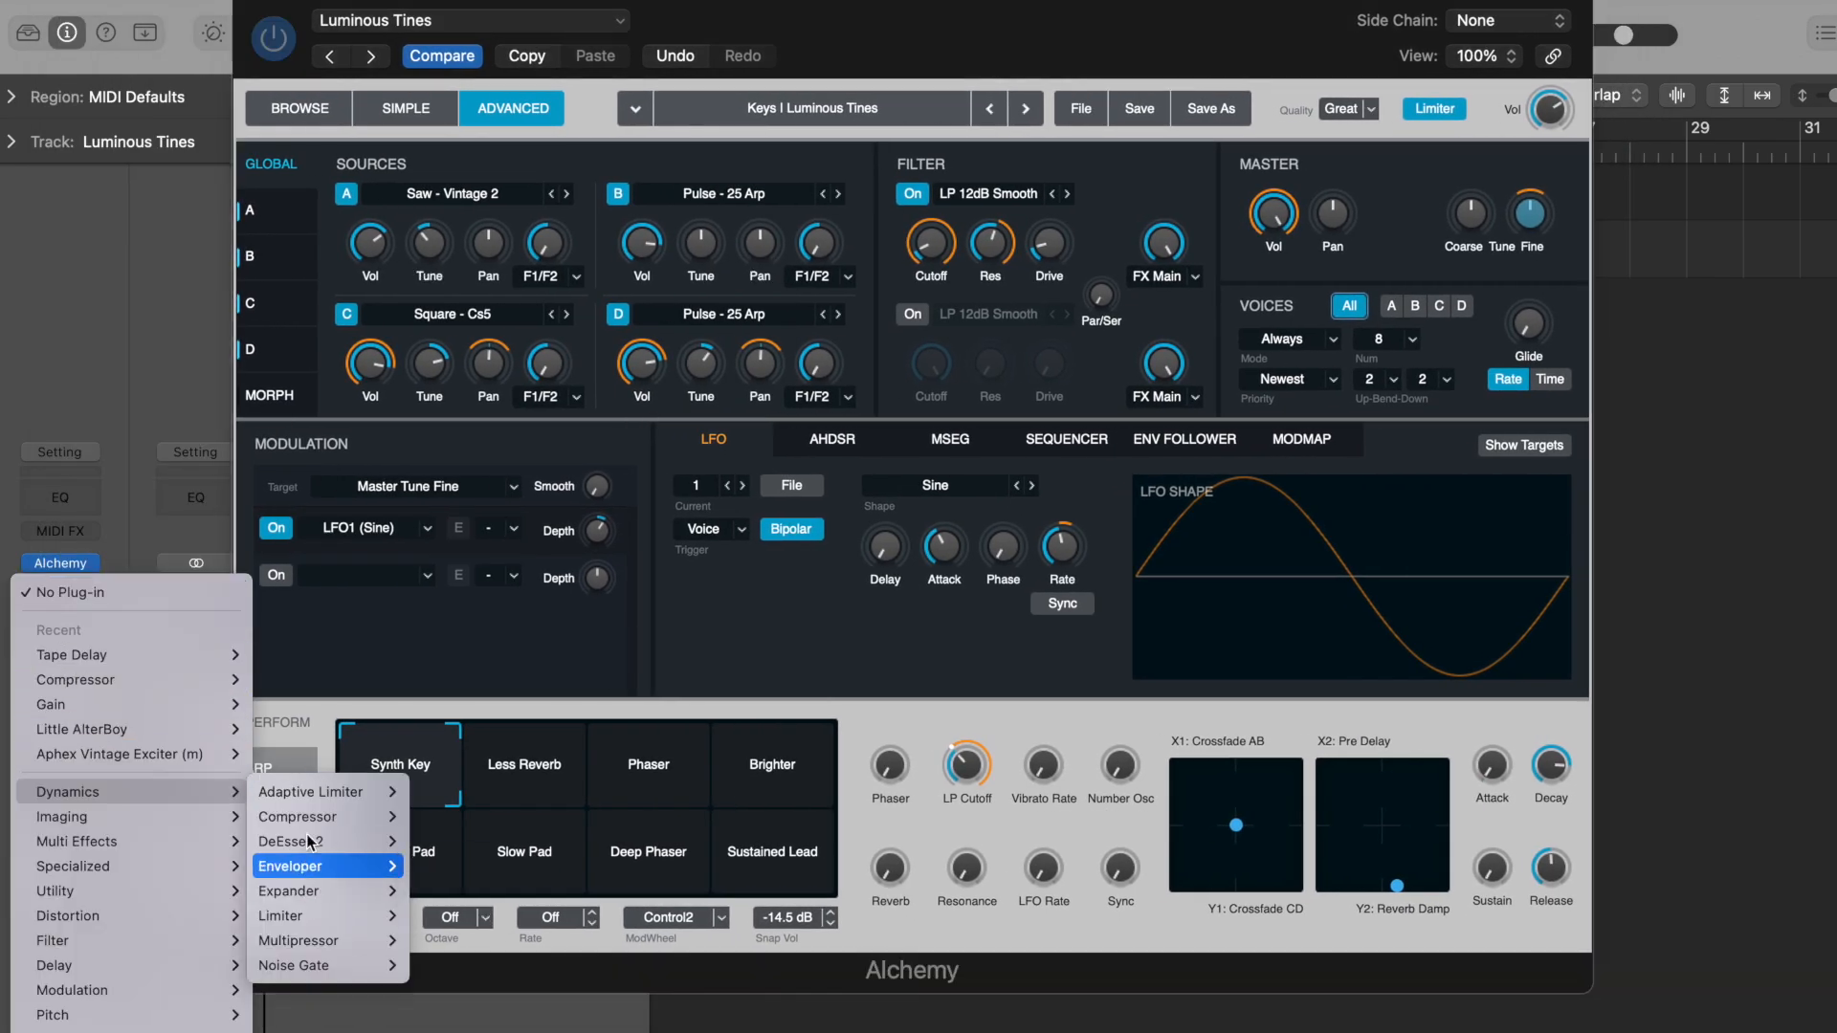
{"action": "left_click", "coordinate": [433, 816]}
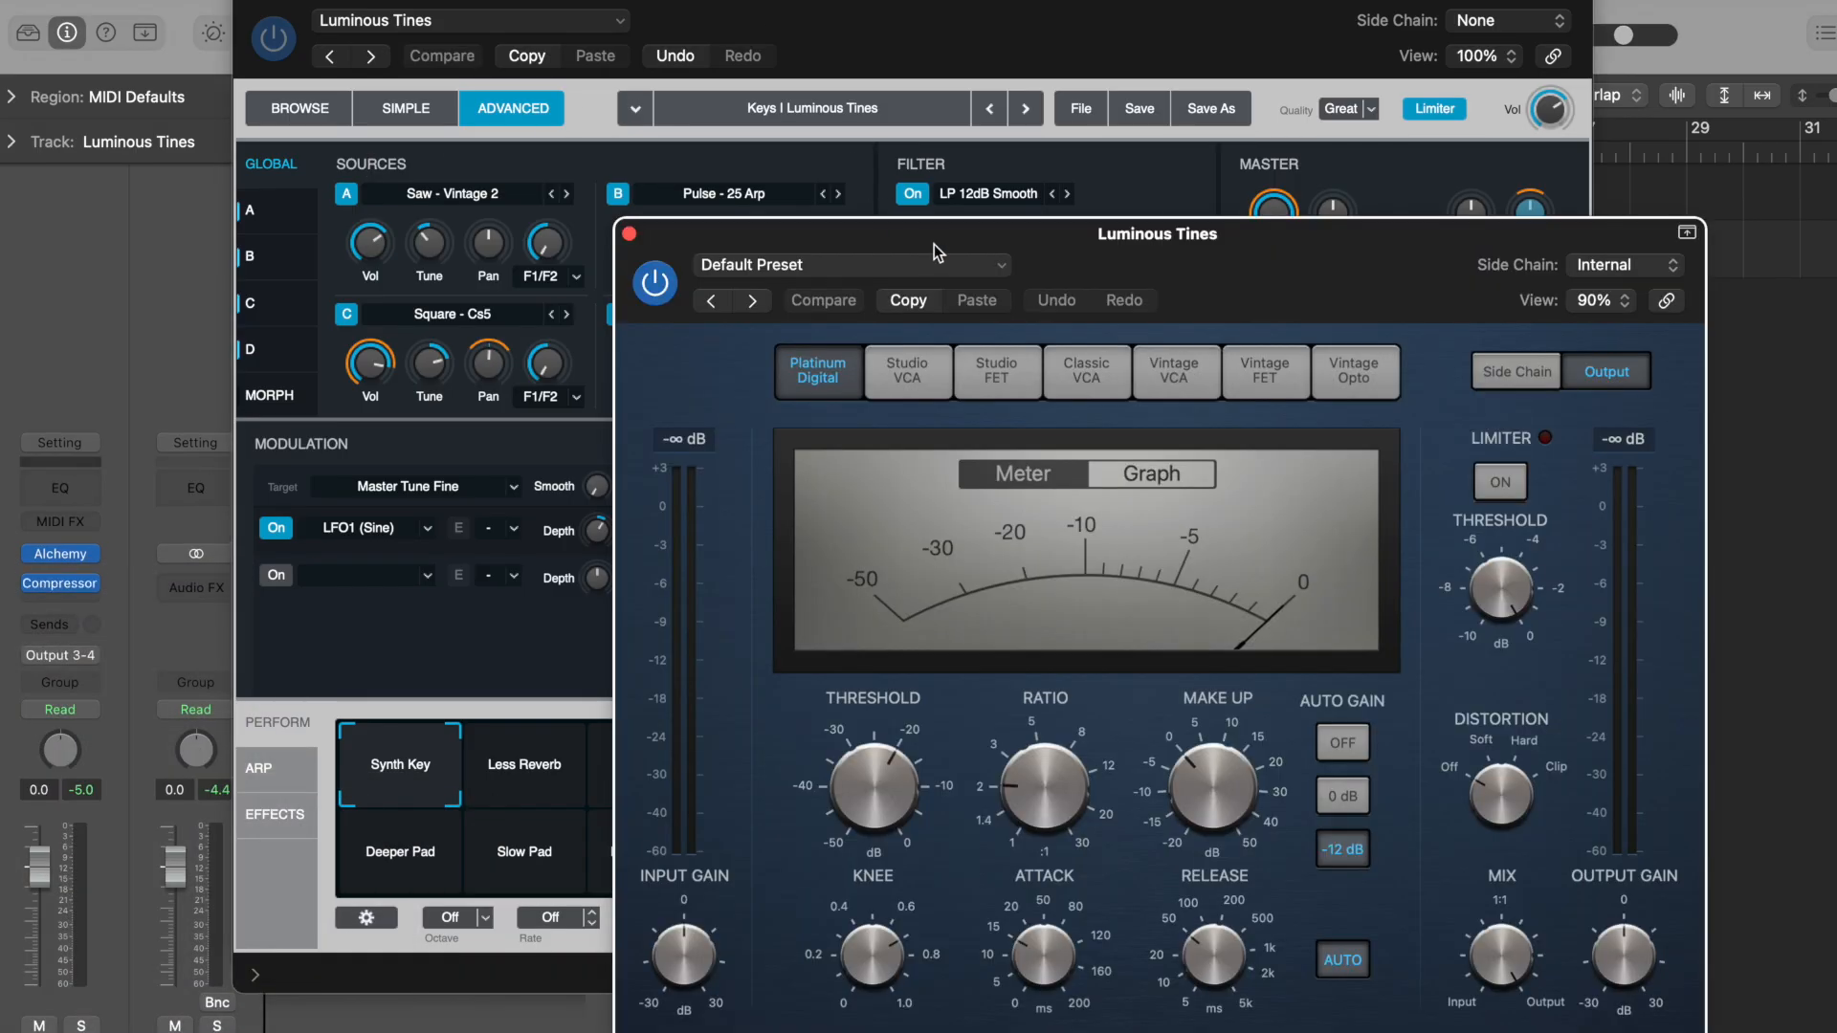
{"action": "left_click_drag", "start_coordinate": [934, 244], "coordinate": [463, 2]}
{"action": "mouse_move", "coordinate": [716, 532]}
{"action": "left_click_drag", "start_coordinate": [715, 530], "coordinate": [714, 521]}
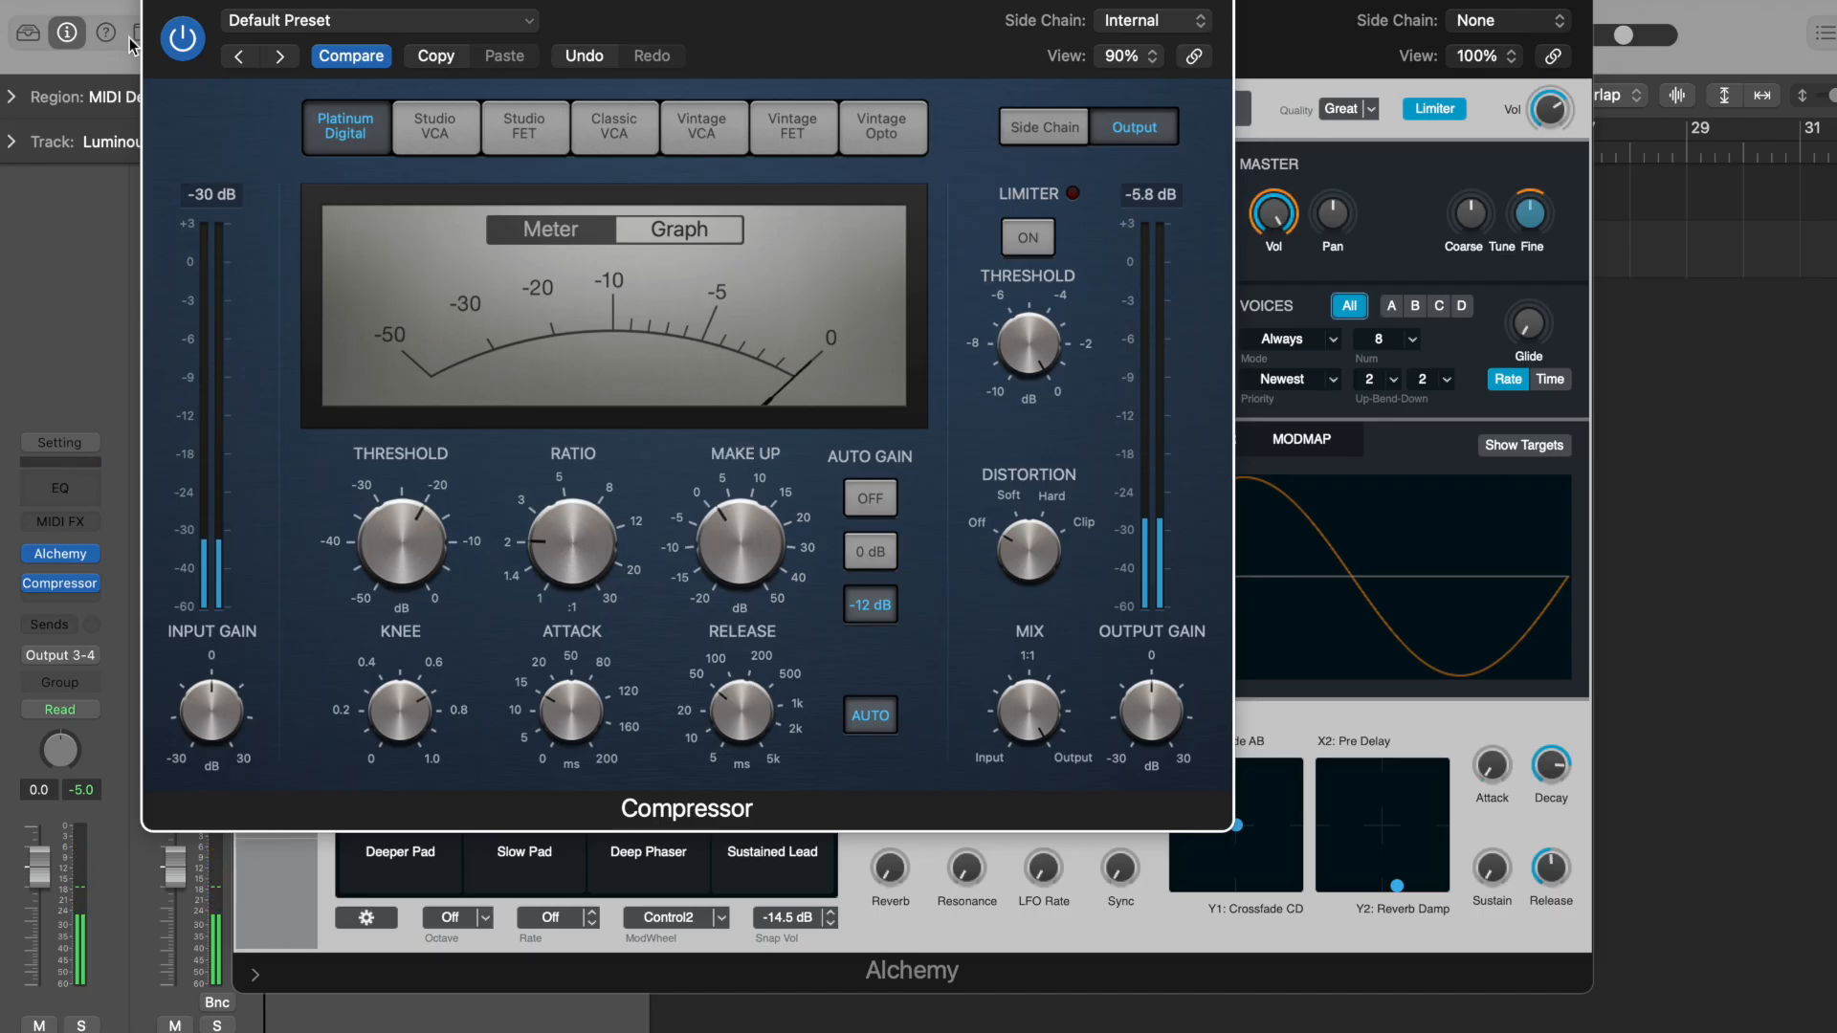
{"action": "left_click", "coordinate": [164, 5]}
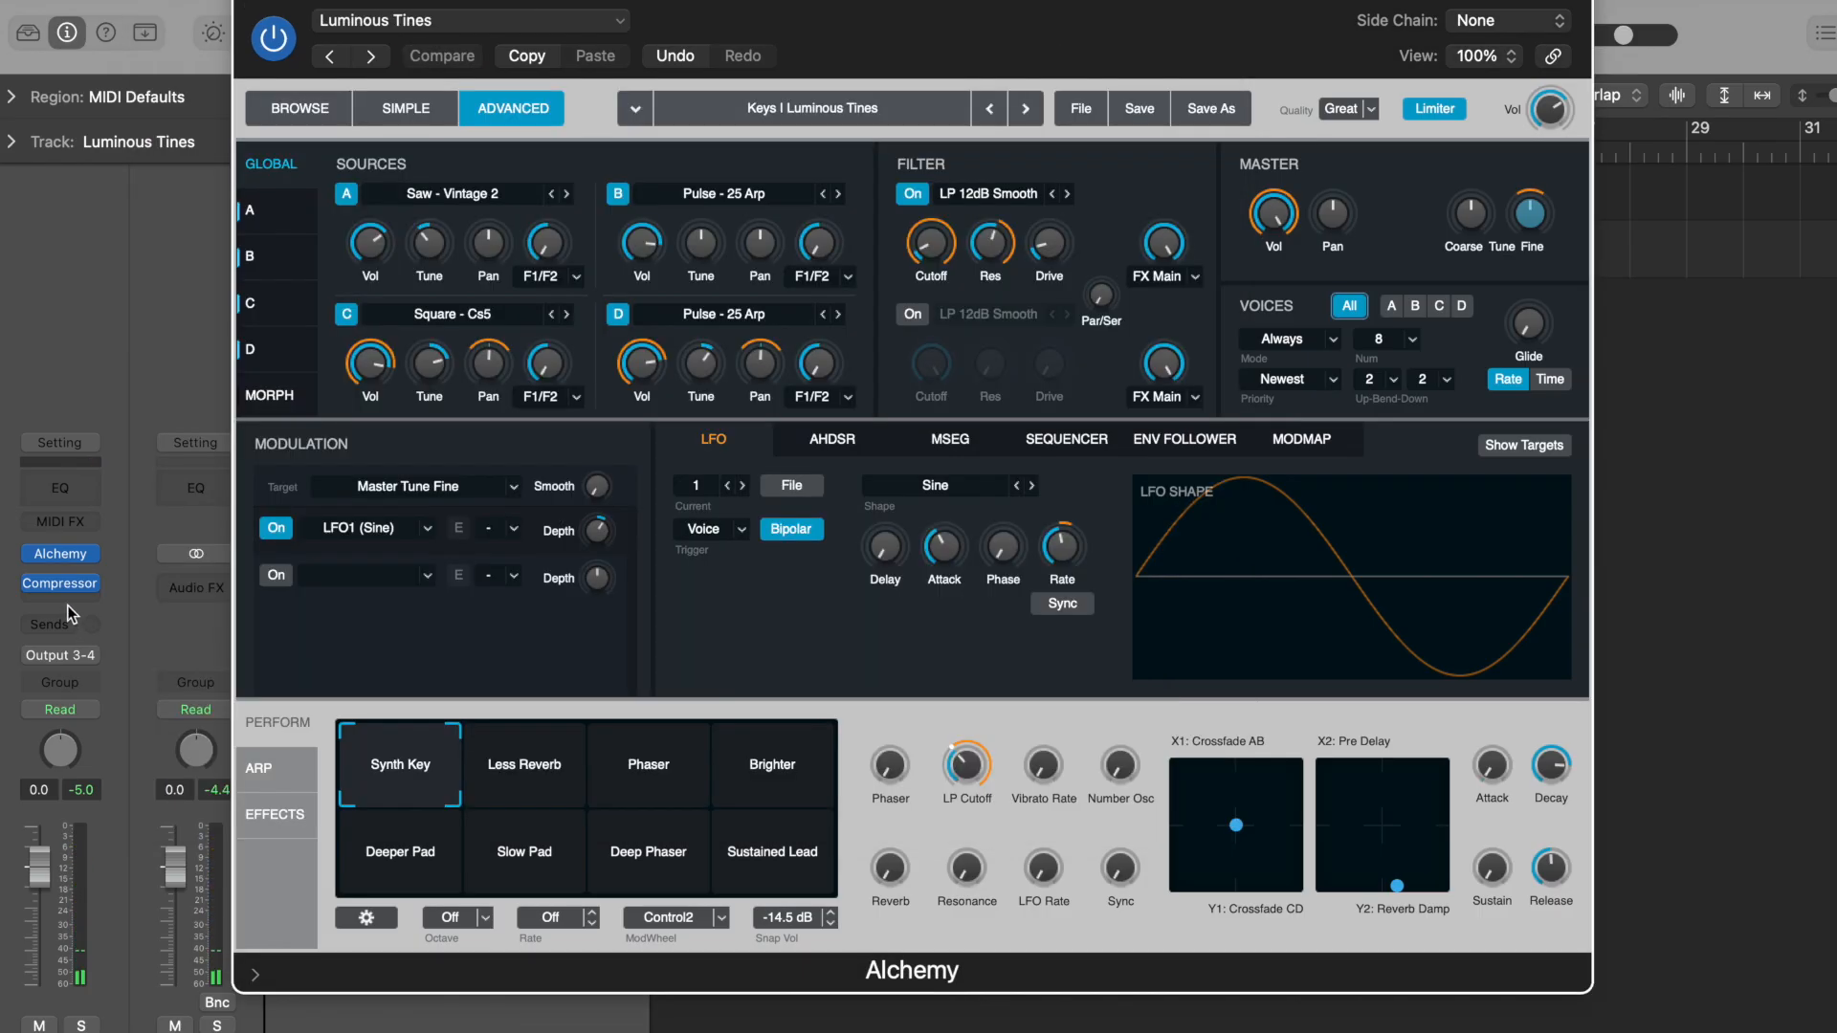
Step: Add a Tape Delay effect below the Compressor and move its window away from the screen edge
{"action": "left_click", "coordinate": [65, 599]}
{"action": "mouse_move", "coordinate": [105, 927]}
{"action": "mouse_move", "coordinate": [105, 970]}
{"action": "mouse_move", "coordinate": [306, 1027]}
{"action": "left_click", "coordinate": [429, 1026]}
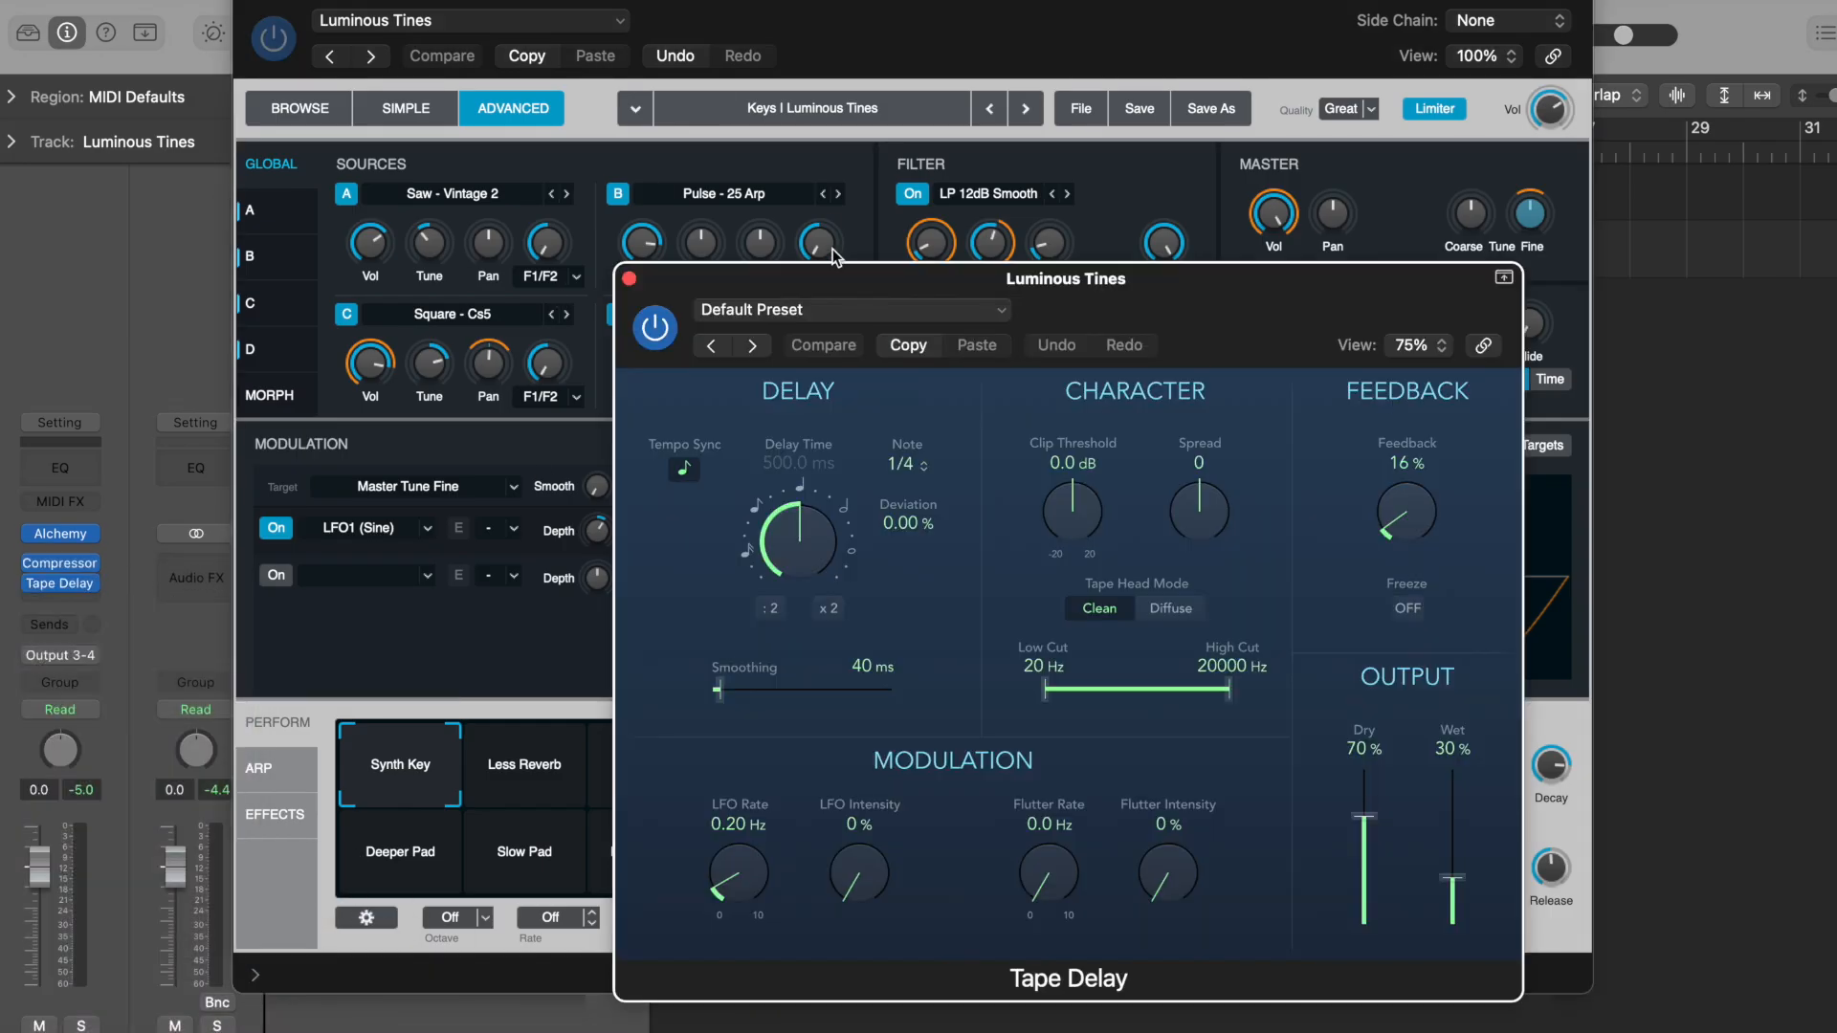
{"action": "left_click_drag", "start_coordinate": [845, 277], "coordinate": [455, 58]}
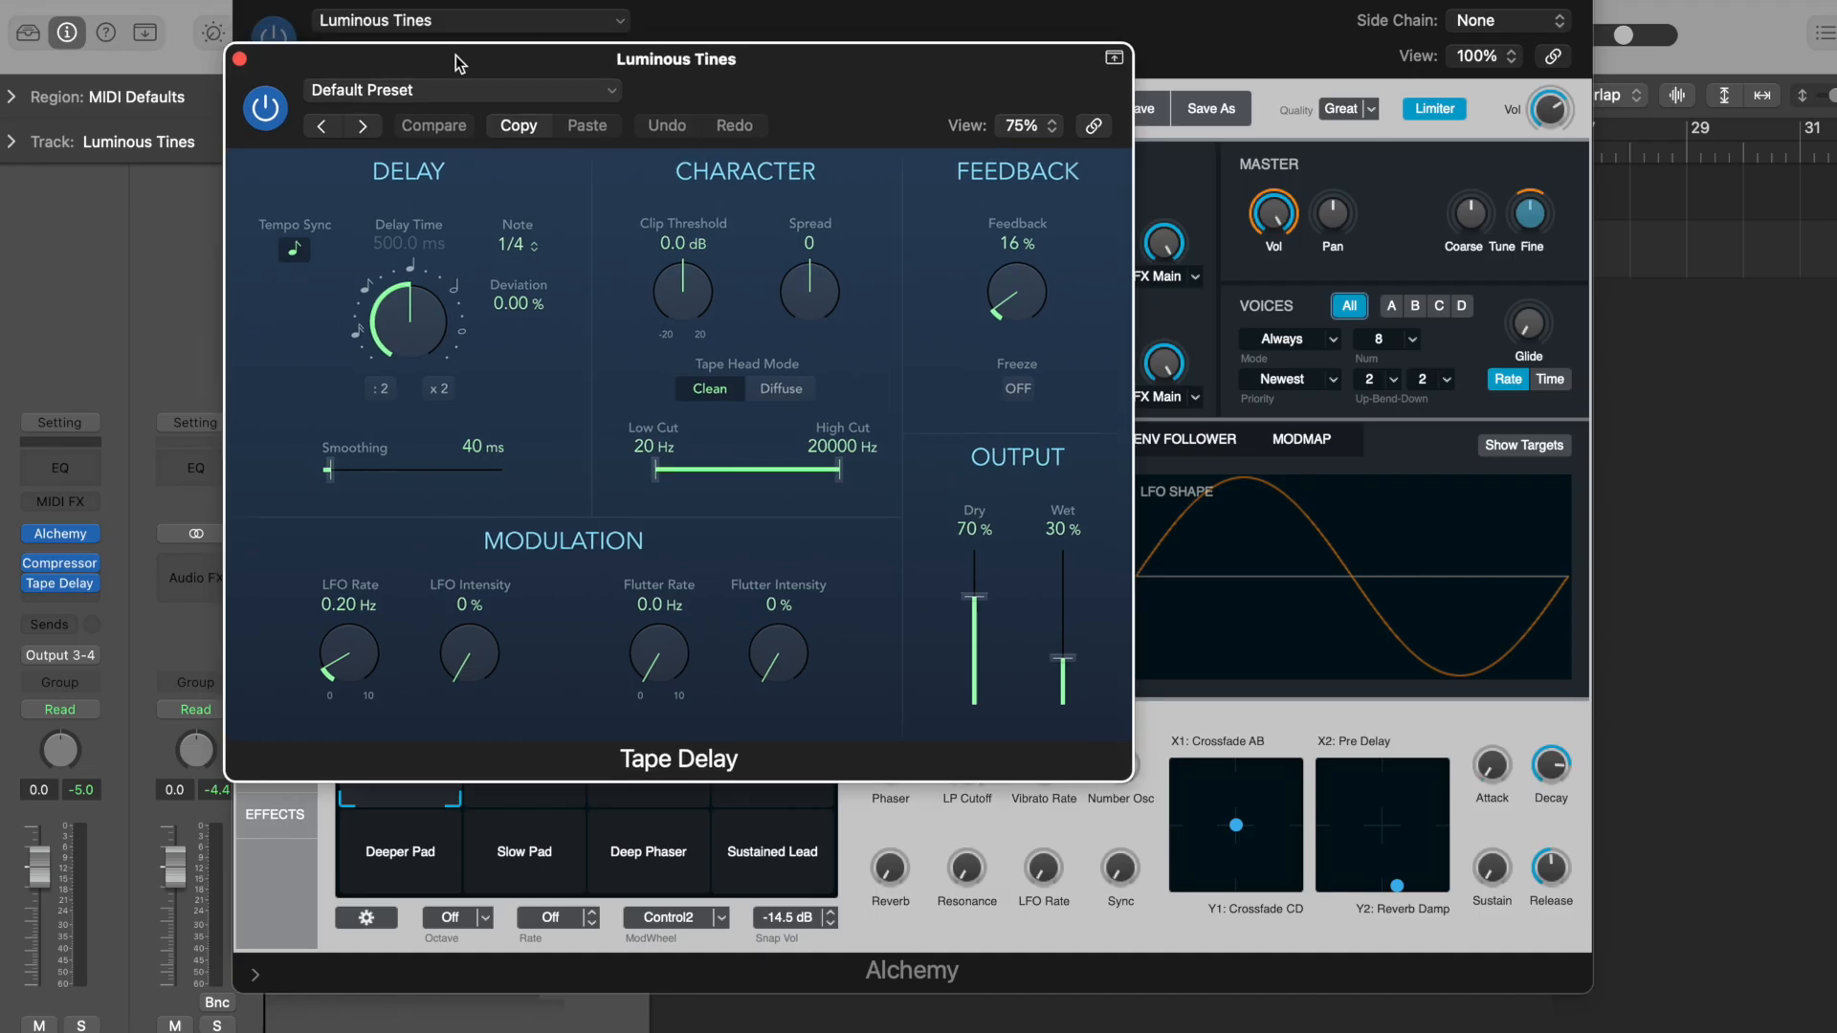
Step: Turn off the Tape Delay's tempo sync, set its delay time to 183.1 ms, lower the wet level, and close it
{"action": "left_click", "coordinate": [295, 249]}
{"action": "left_click_drag", "start_coordinate": [405, 334], "coordinate": [412, 348]}
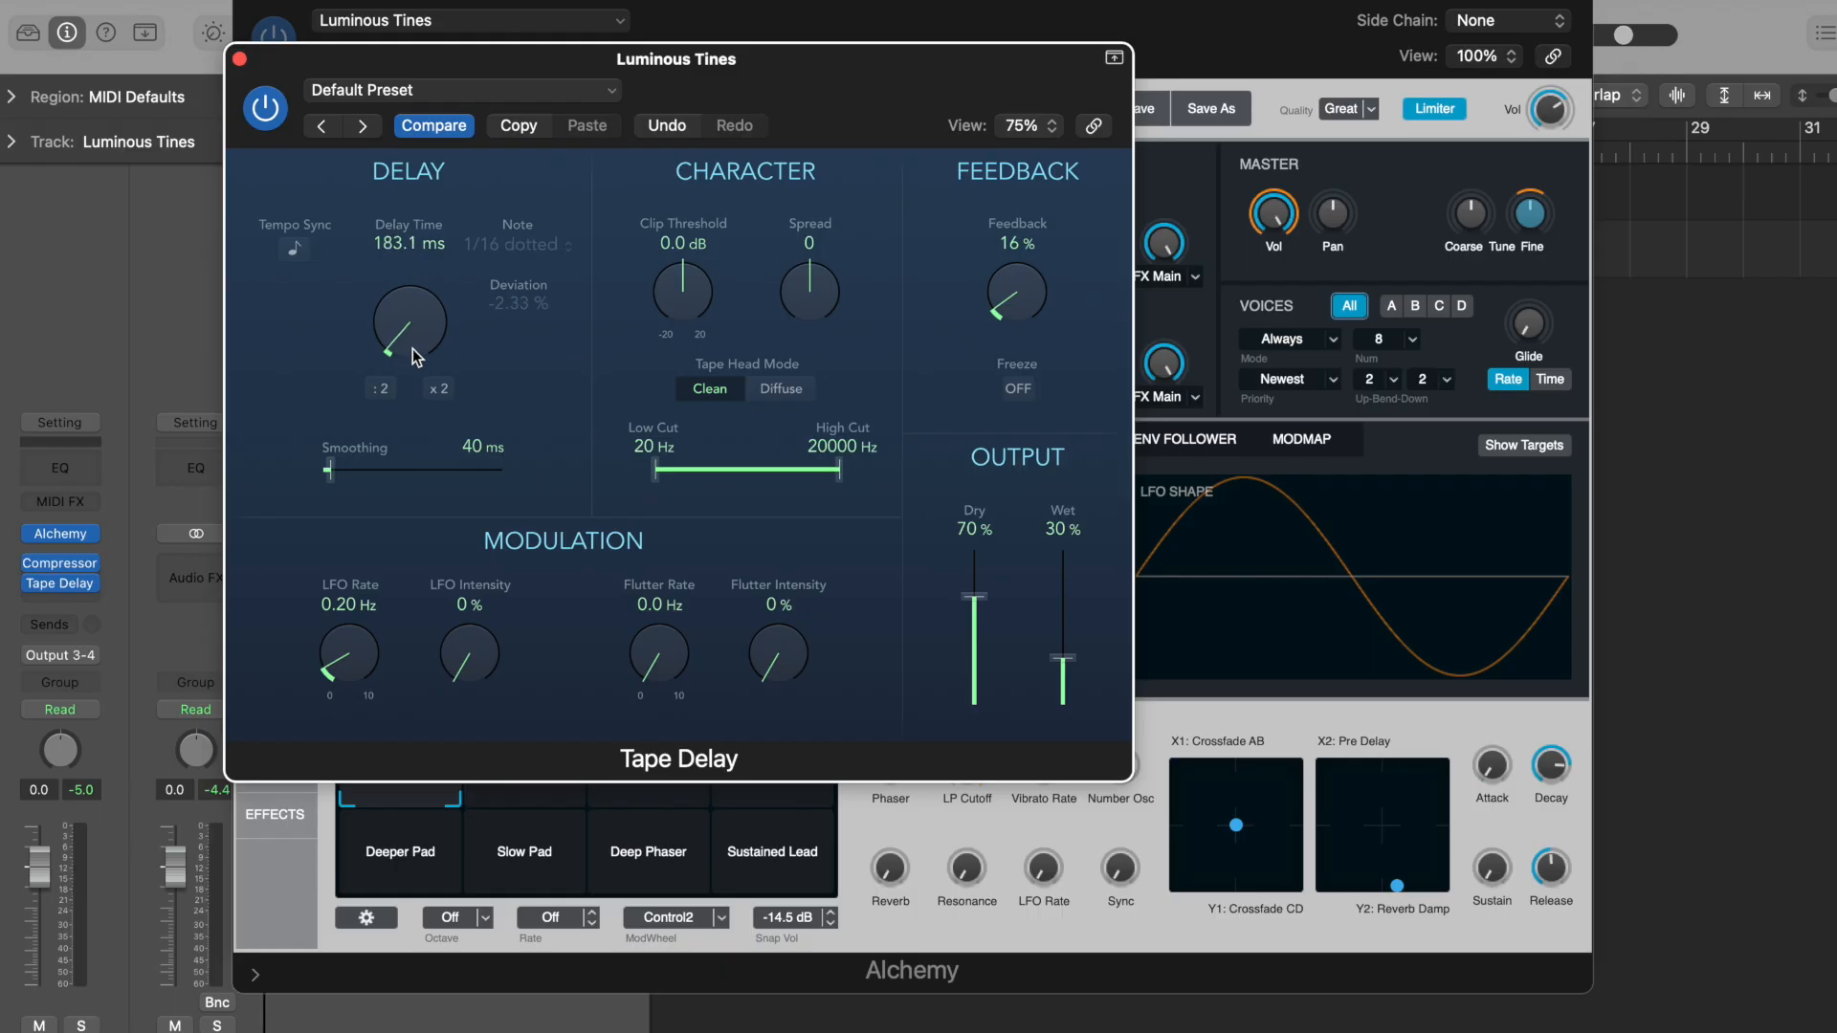
{"action": "left_click_drag", "start_coordinate": [1063, 658], "coordinate": [1070, 703]}
{"action": "left_click", "coordinate": [240, 58]}
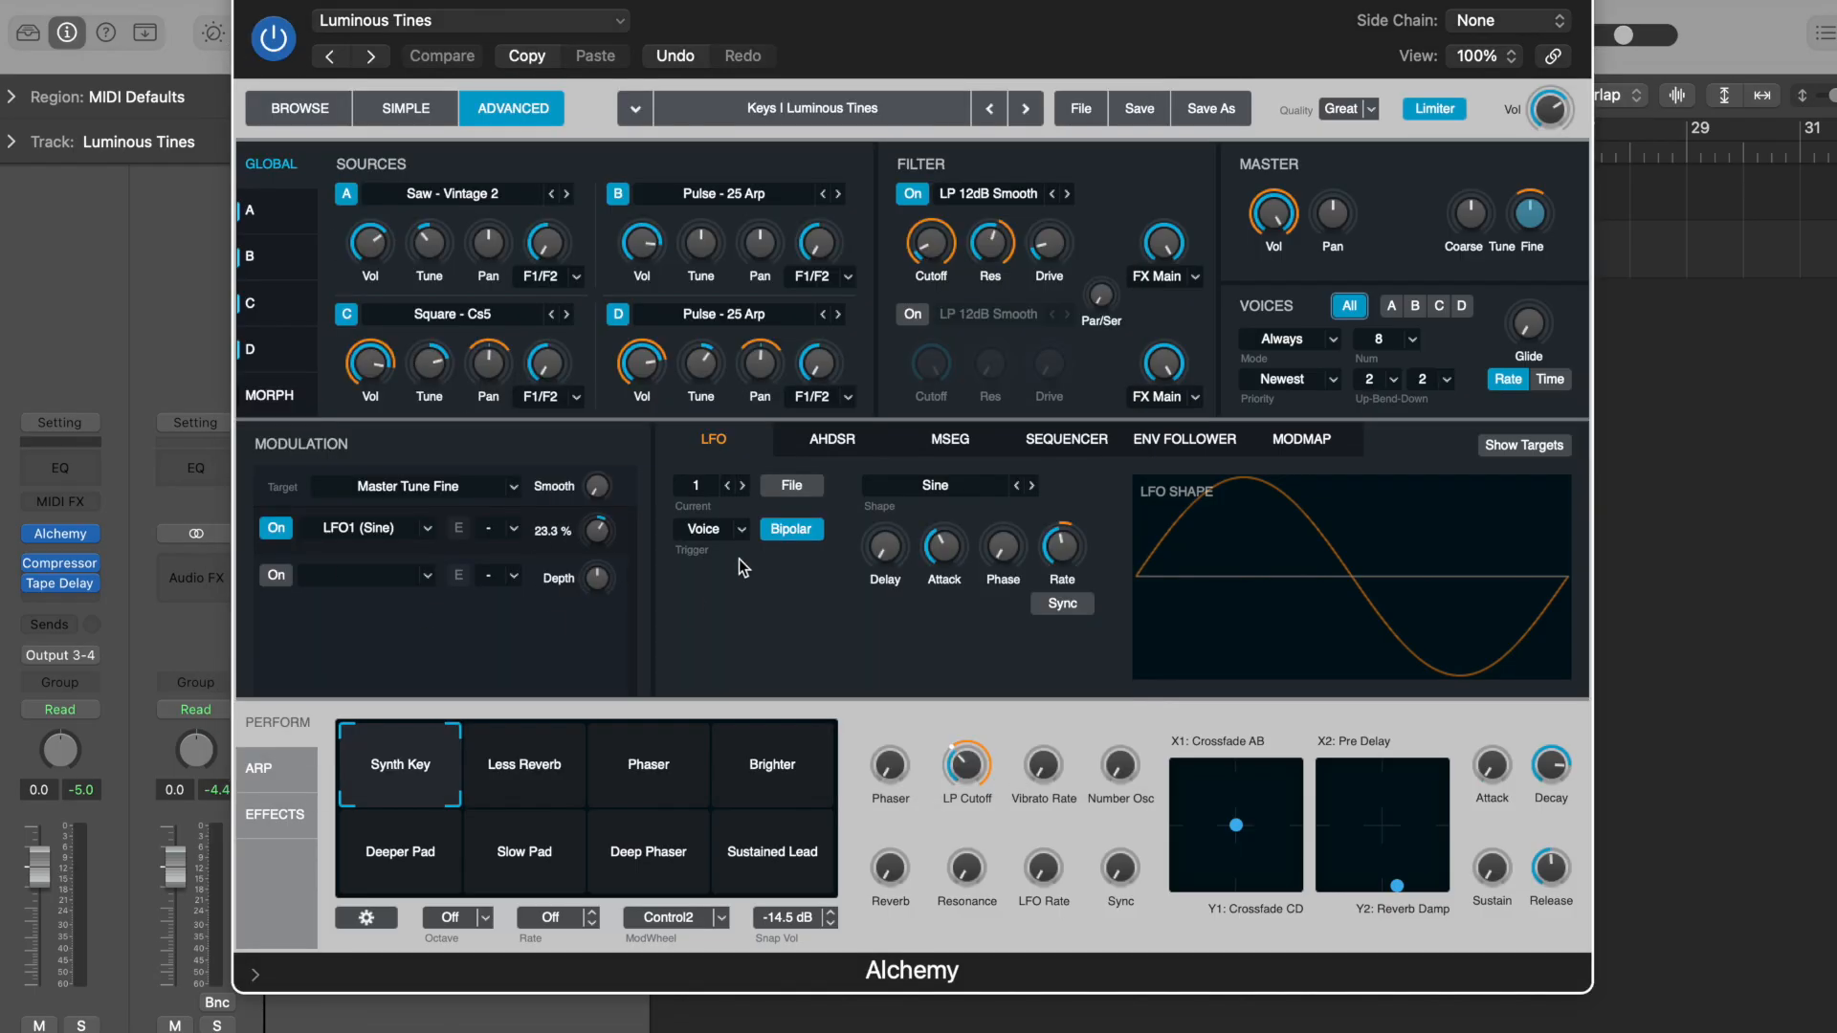